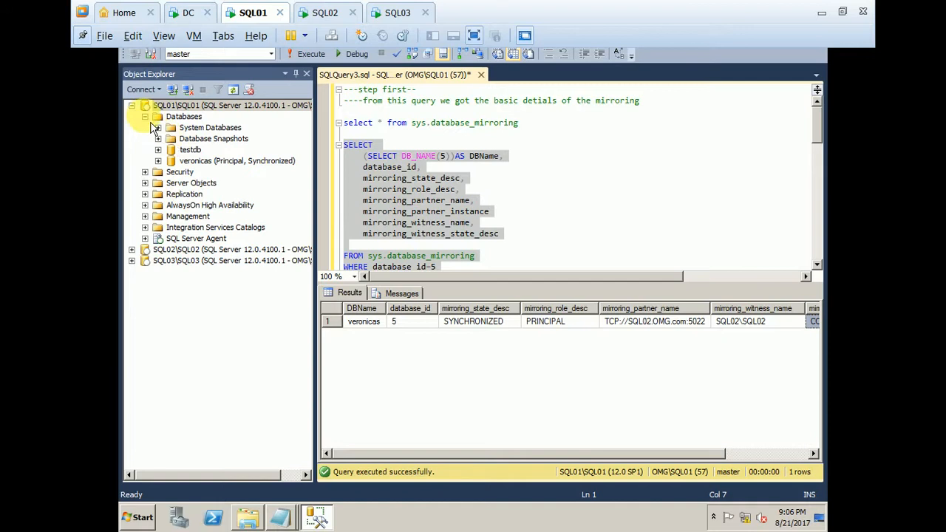
Collapse the SQL01 databases, widen the Object Explorer, and expand the SQL02 and SQL03 instances to show all three servers.
click(144, 116)
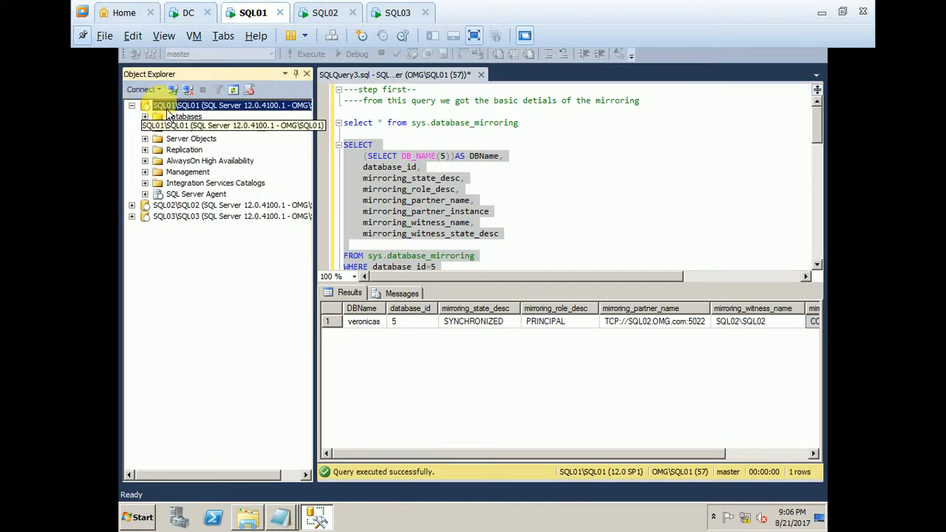
drag(323, 147, 399, 148)
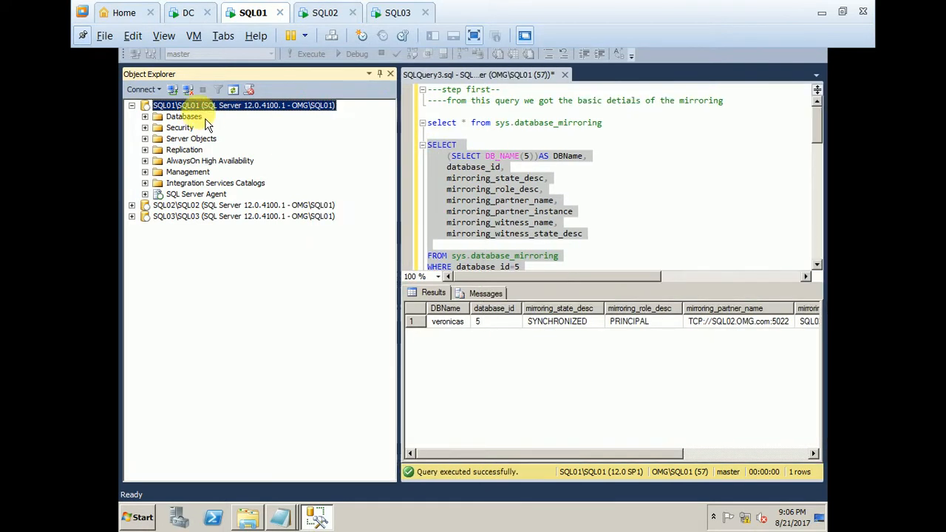
click(131, 205)
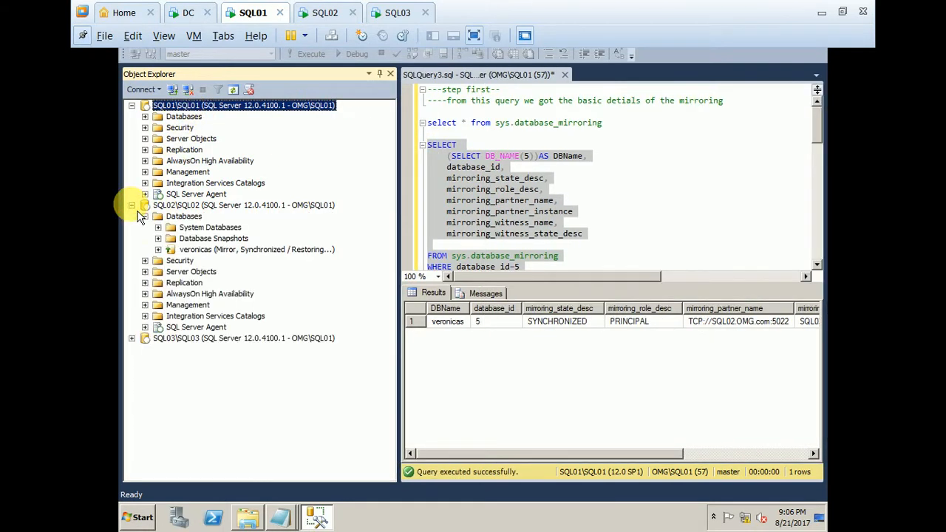
click(132, 337)
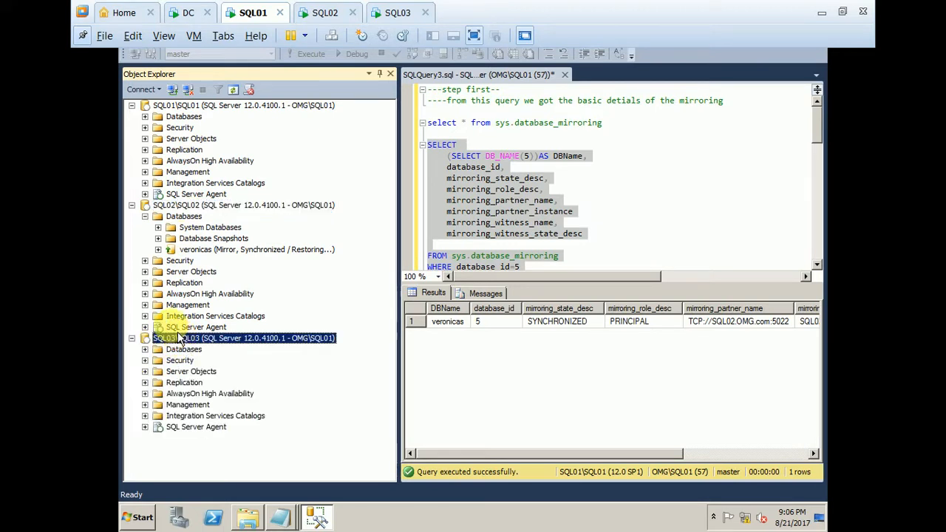
click(184, 206)
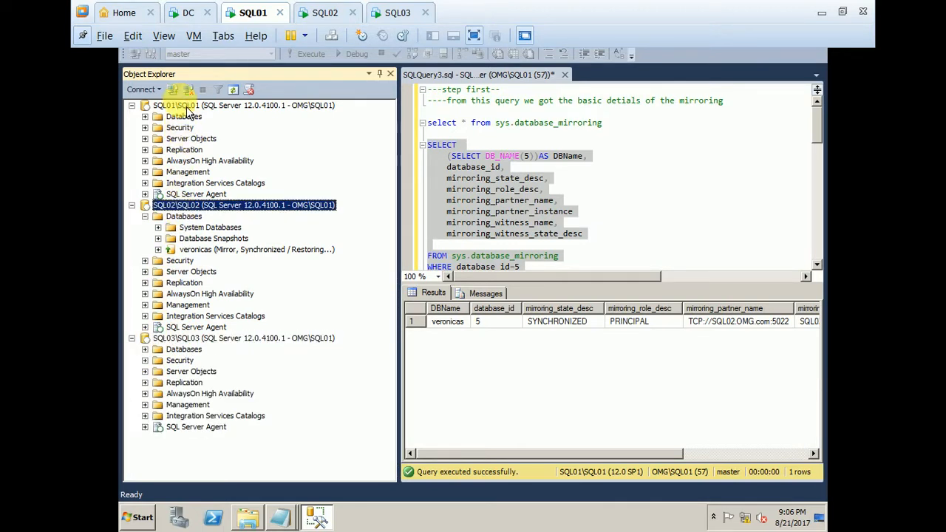
click(185, 107)
Review the principal, mirror and witness list in the untitled Notepad notes, then minimize them.
click(279, 517)
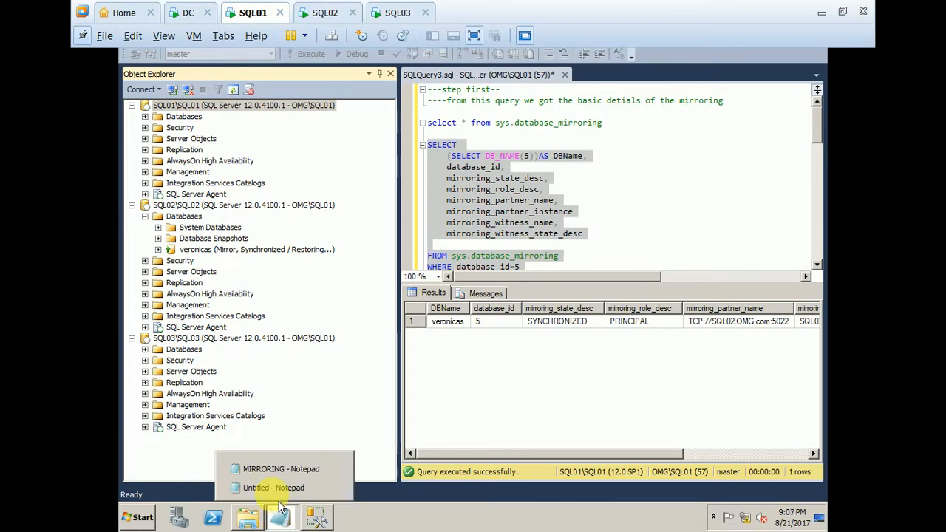
click(244, 489)
drag(349, 138, 144, 88)
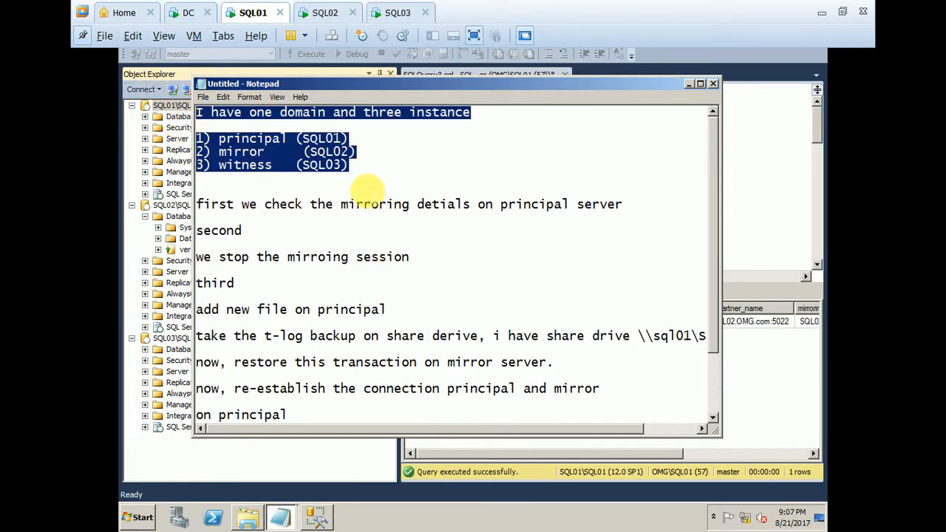
click(367, 192)
click(688, 85)
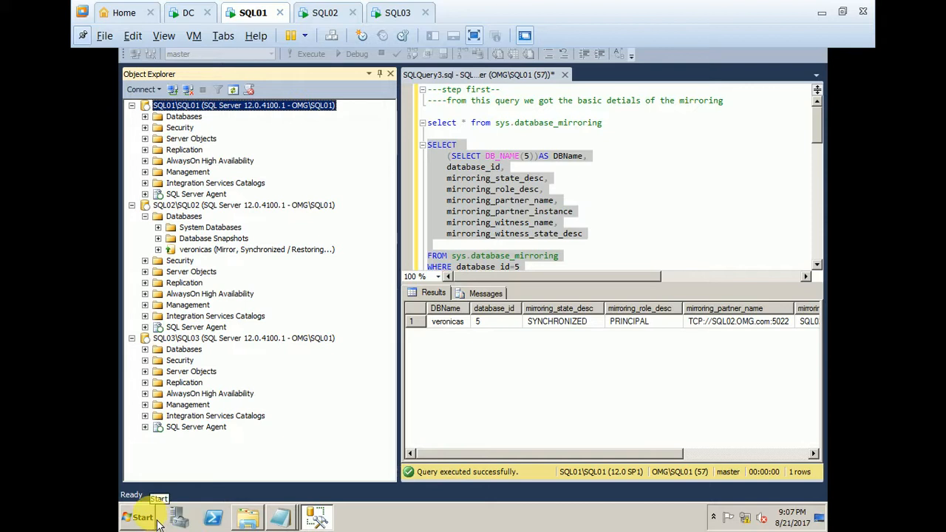
Open the SQLBACKUP network share, permanently delete all backup files in it, and minimize the folder window.
key(super+r)
key(Return)
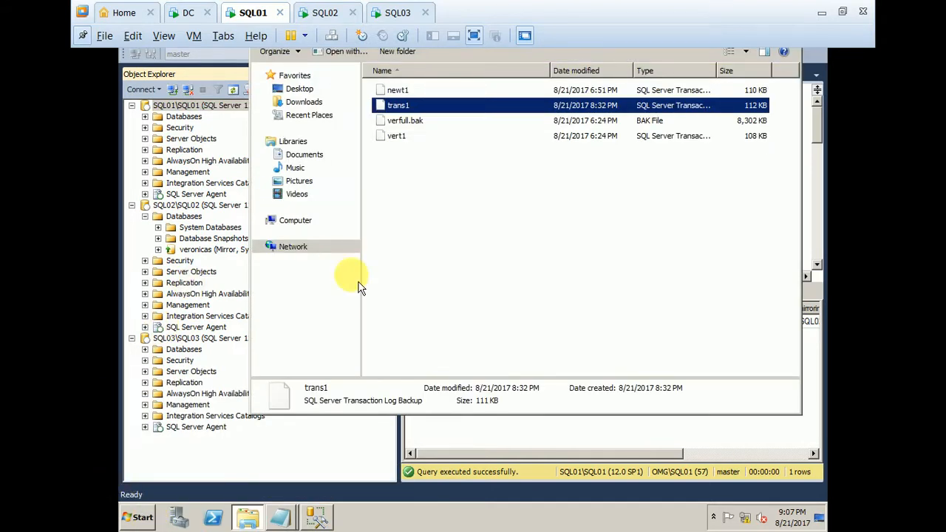
click(515, 212)
key(ctrl+a)
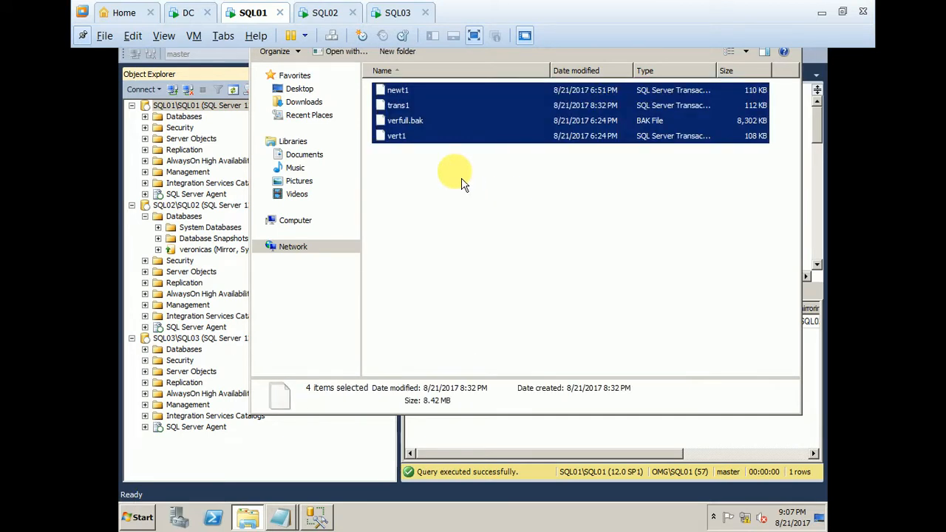
key(shift+Delete)
key(Return)
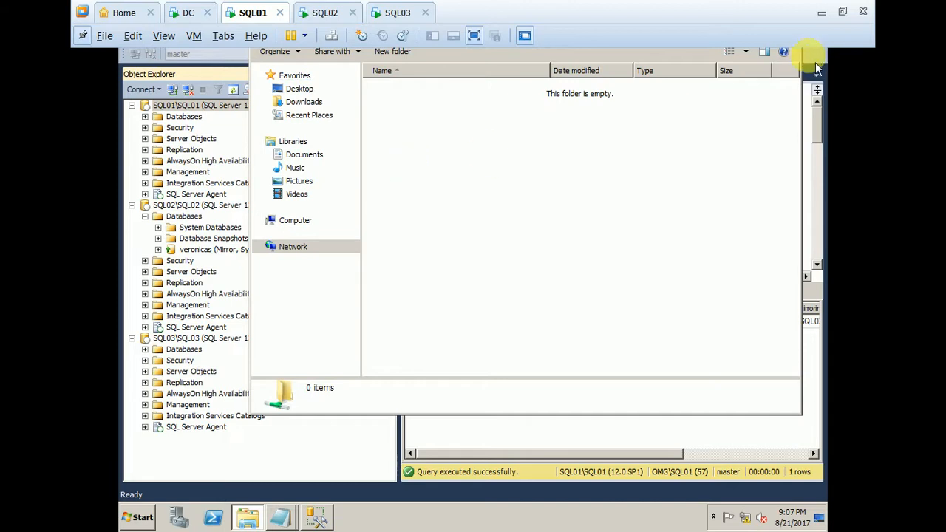
click(73, 35)
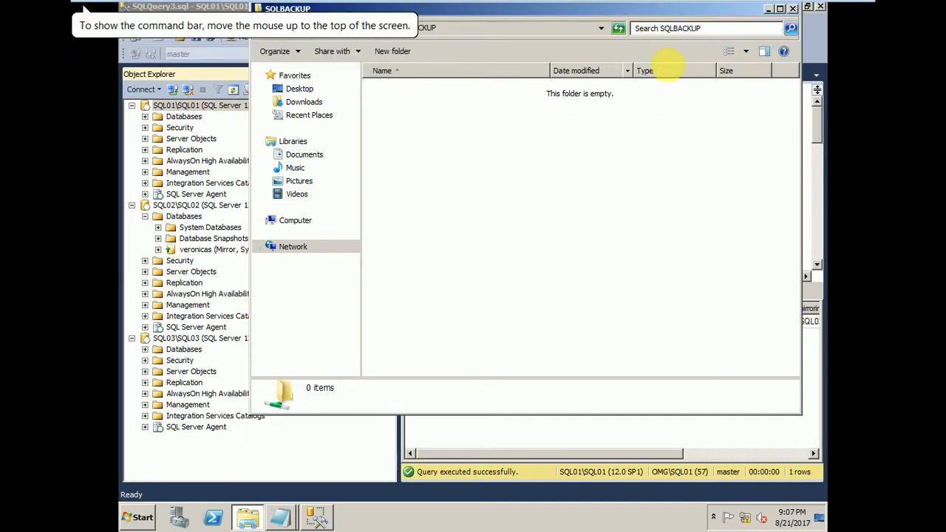
click(768, 10)
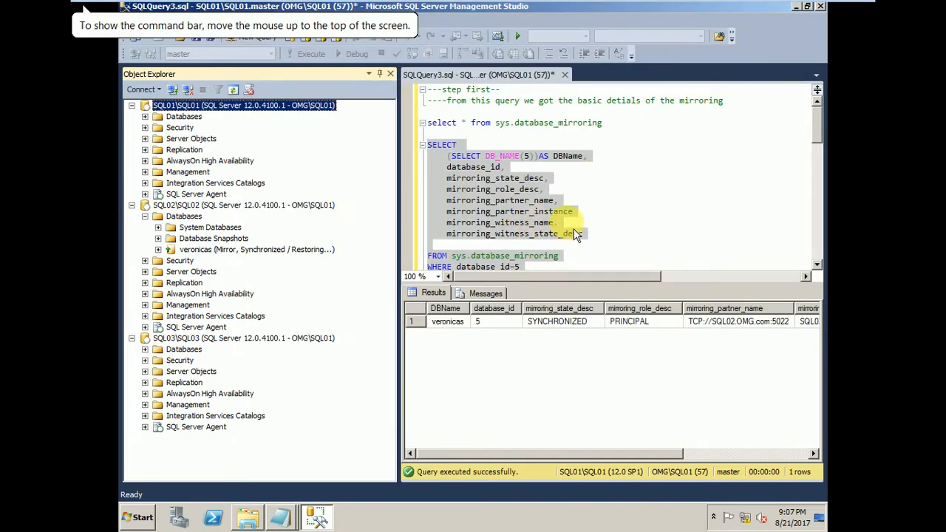
Execute only the SELECT statement that reads the mirroring details from sys.database_mirroring for database_id 5.
drag(407, 193, 356, 192)
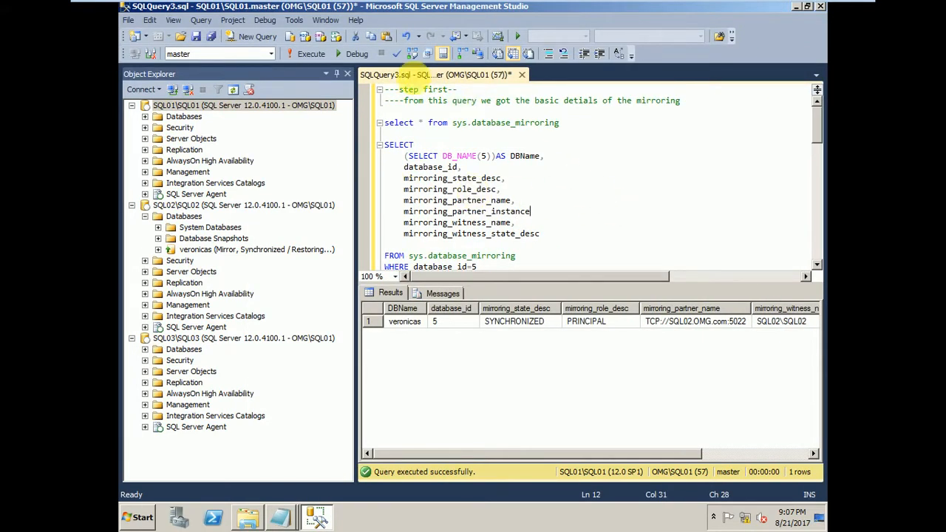
drag(398, 89, 644, 139)
click(645, 138)
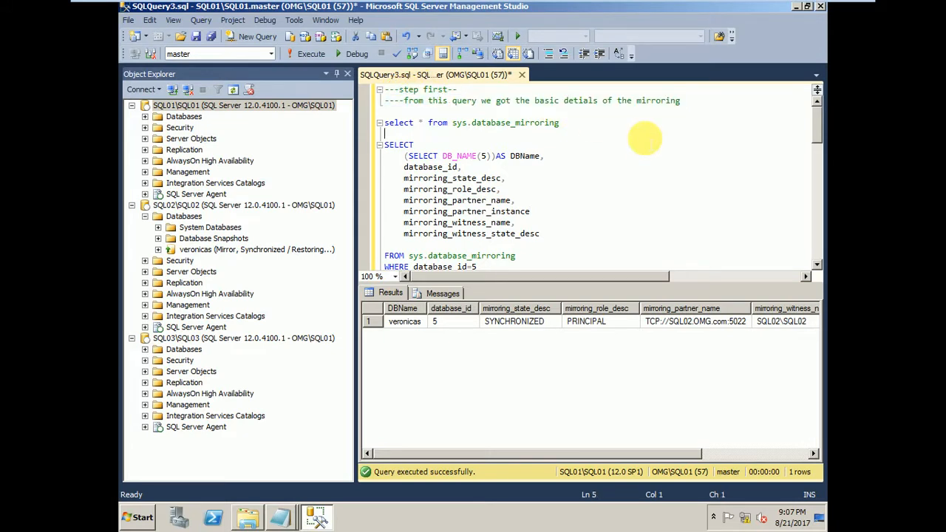
click(564, 179)
scroll(564, 179, down, 1)
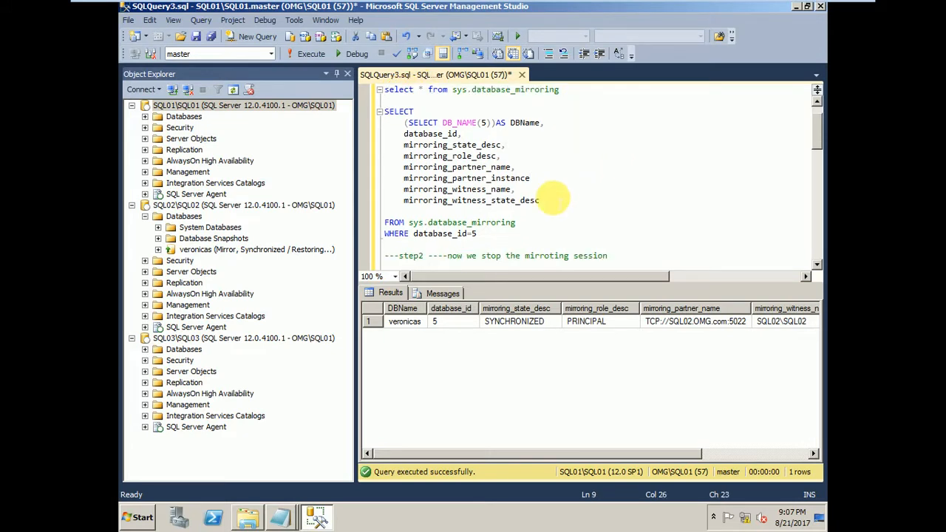
drag(477, 233, 384, 111)
click(303, 58)
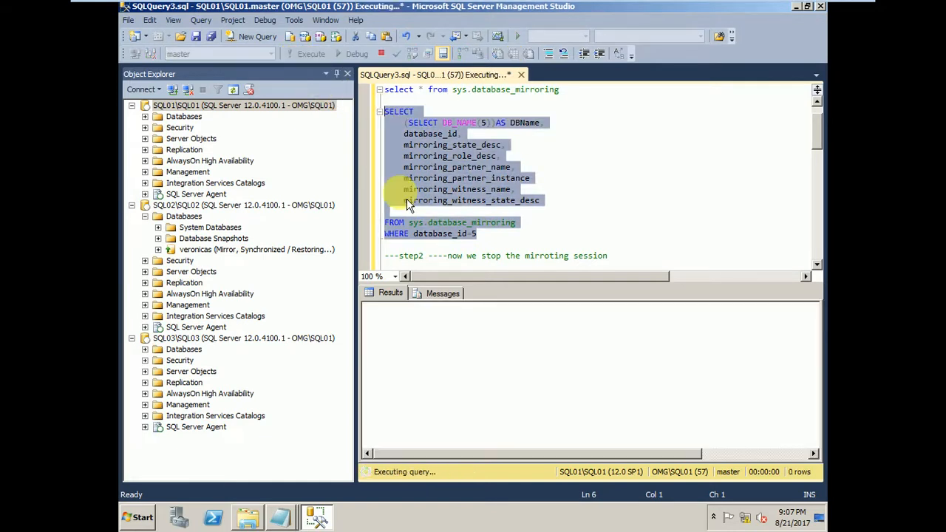
Examine the query result's database name, mirroring state, role, partner name, witness name and witness state.
click(417, 325)
click(467, 326)
click(509, 323)
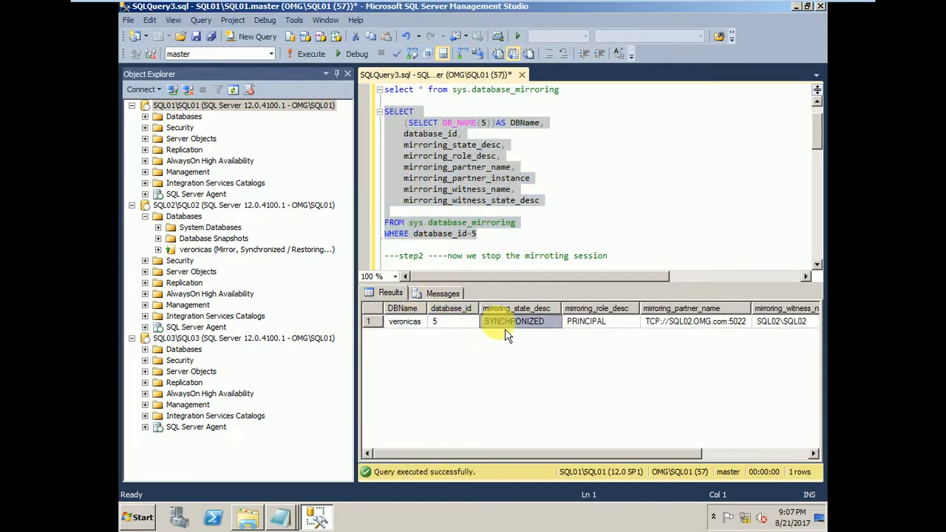
click(594, 322)
click(672, 323)
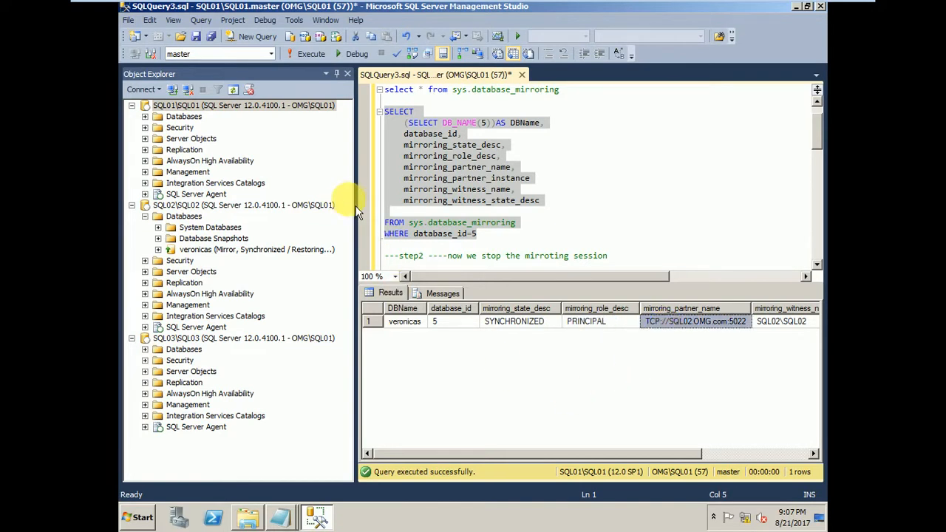
drag(361, 203, 305, 201)
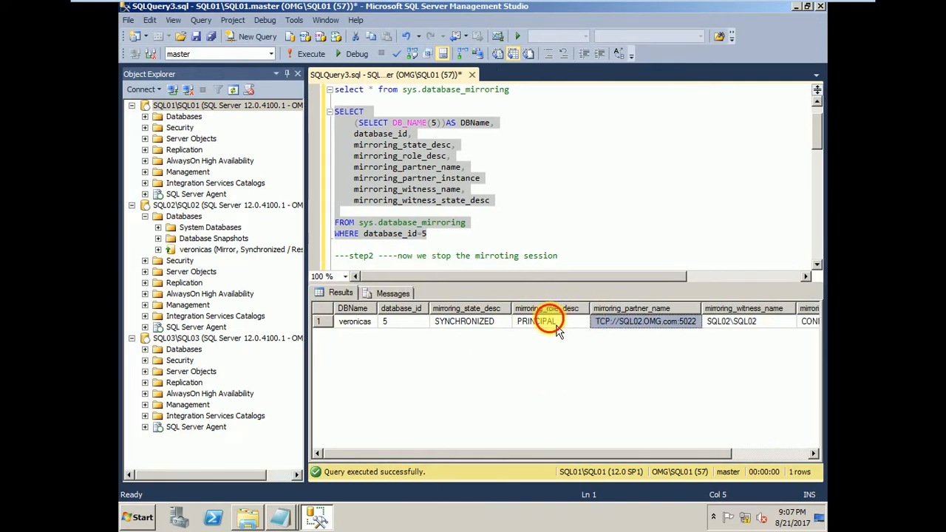
click(555, 325)
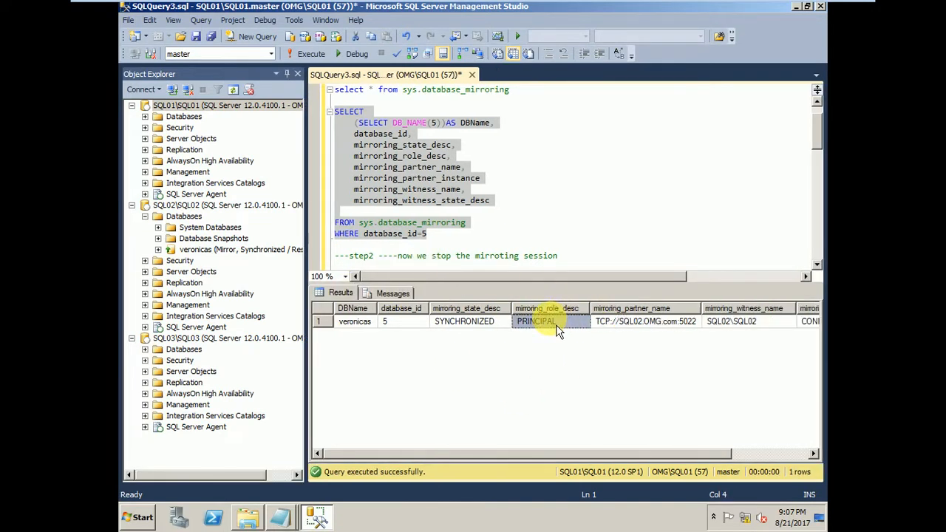
click(631, 330)
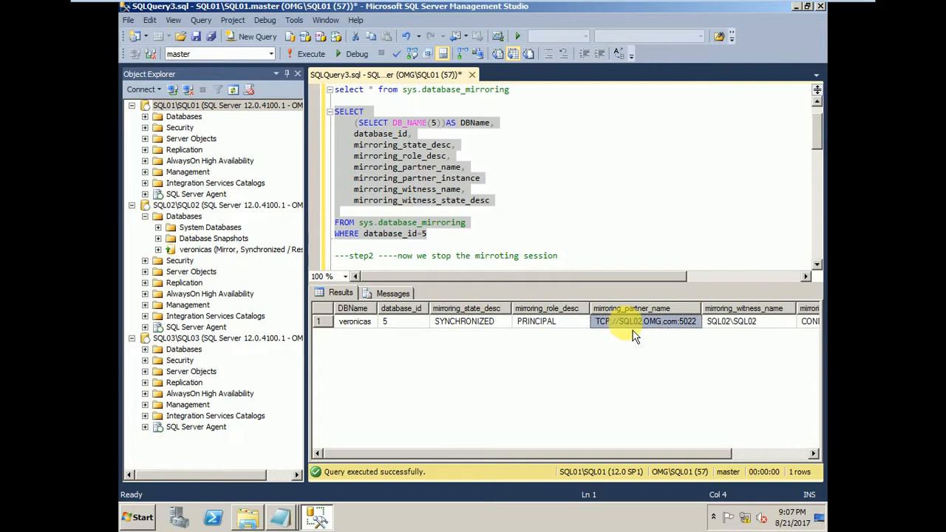
click(757, 335)
drag(665, 453, 728, 455)
click(739, 337)
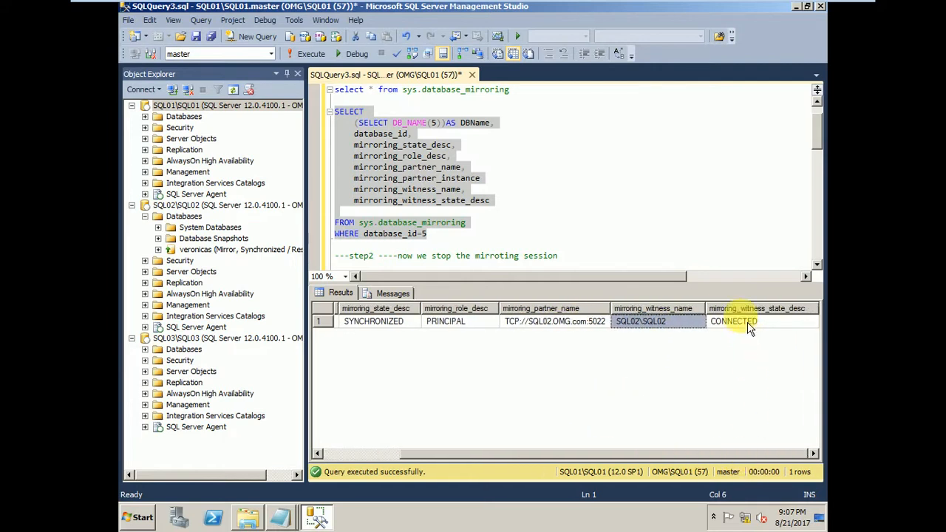
click(464, 325)
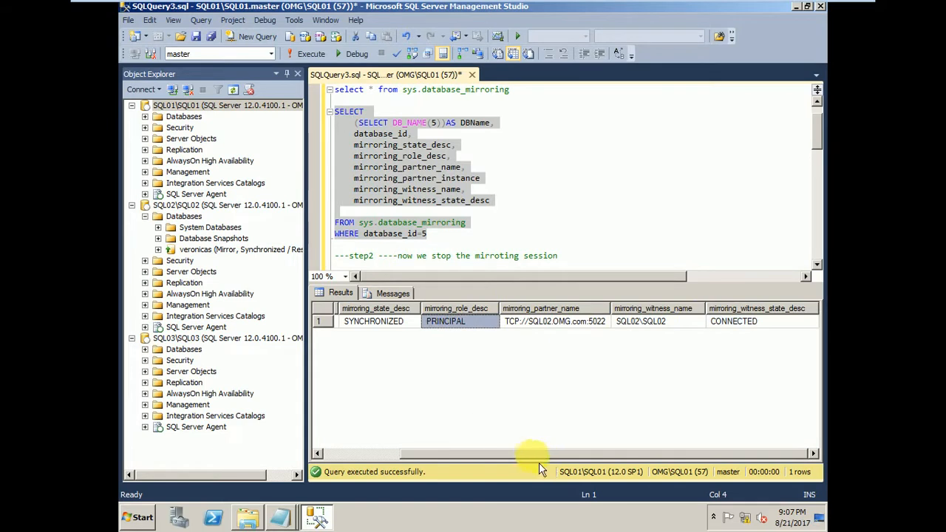
drag(538, 453, 384, 429)
Expand the SQL01 databases and compare the mirroring roles of the veronicas database on SQL01 and SQL02.
click(442, 256)
scroll(443, 221, down, 2)
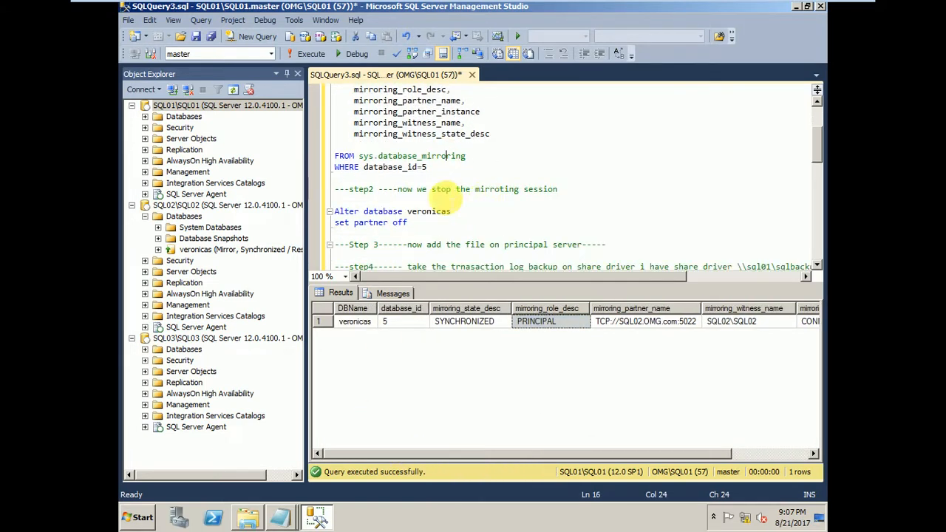
click(144, 116)
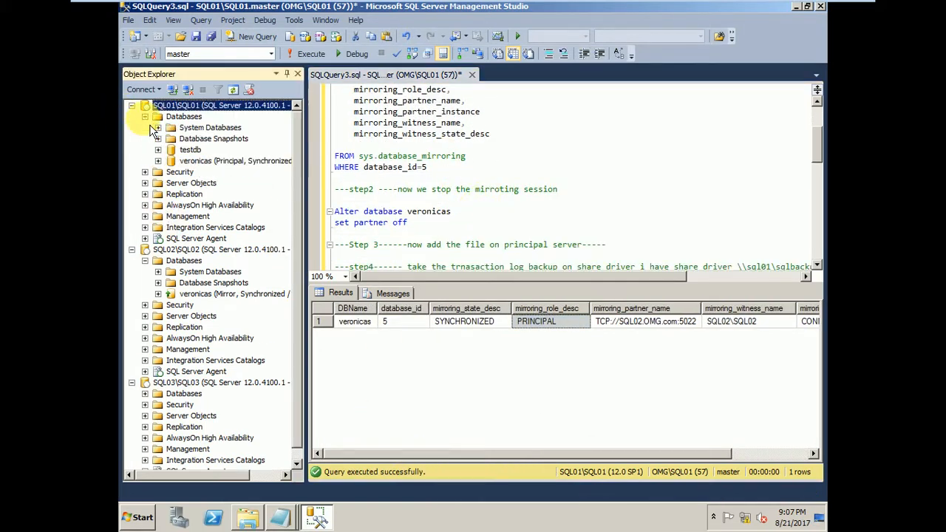
click(197, 161)
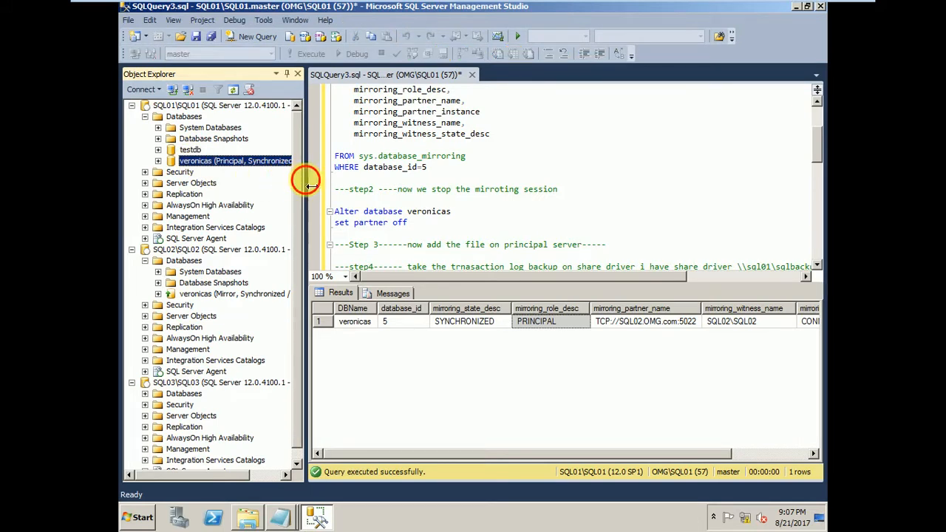
drag(304, 185, 356, 187)
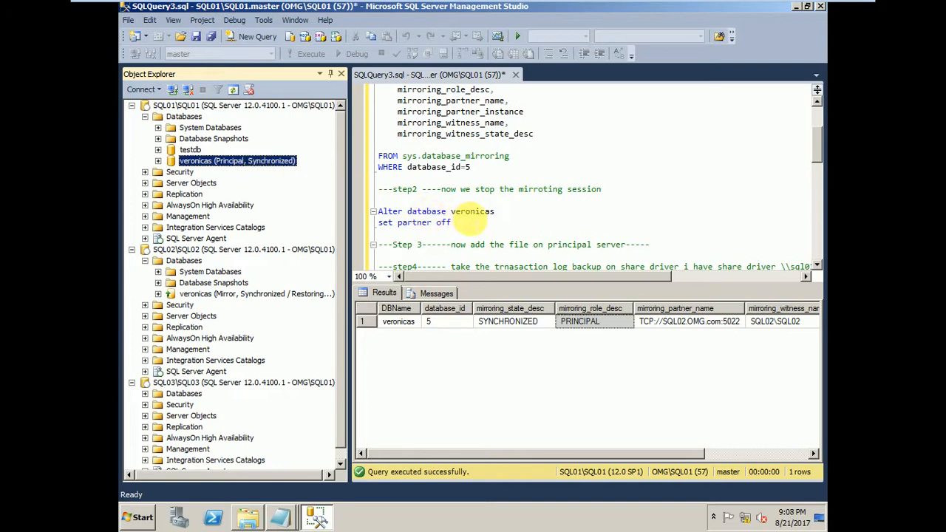
click(177, 250)
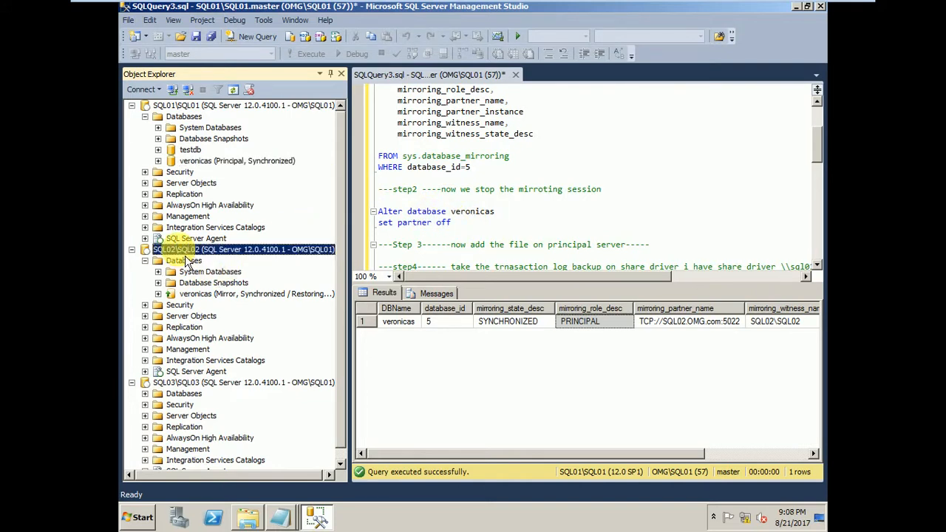
click(201, 162)
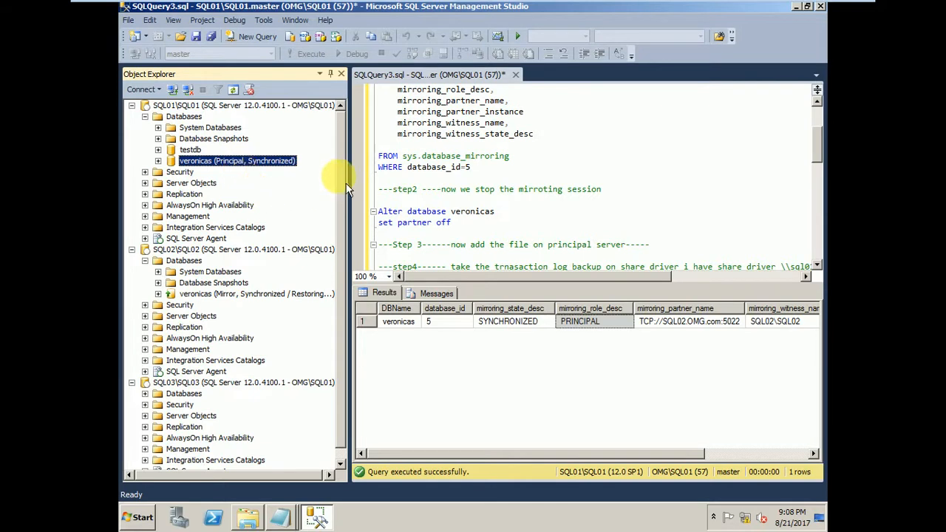
scroll(347, 191, down, 1)
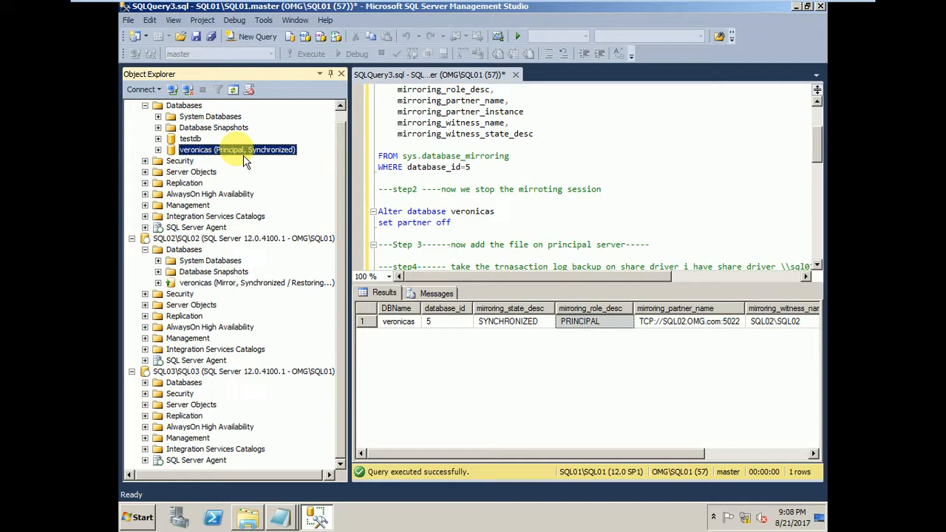
click(214, 283)
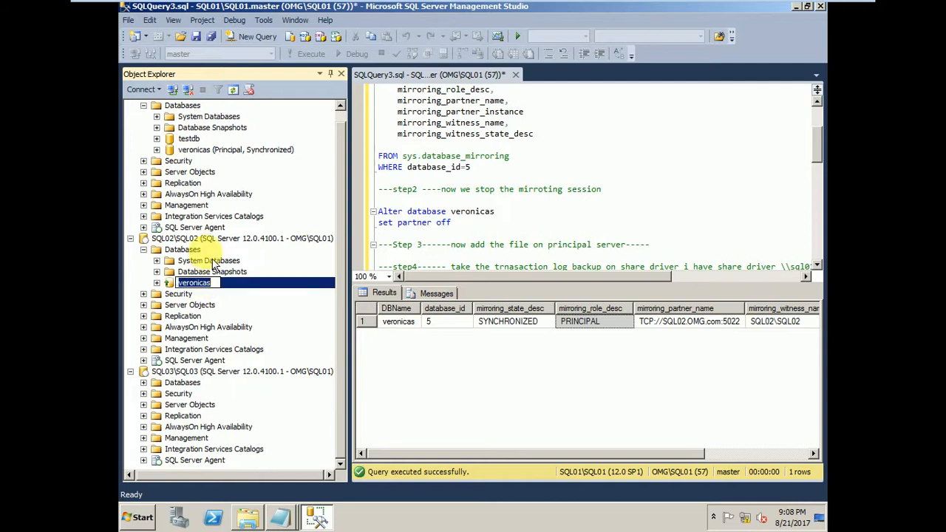
click(204, 238)
scroll(347, 251, up, 1)
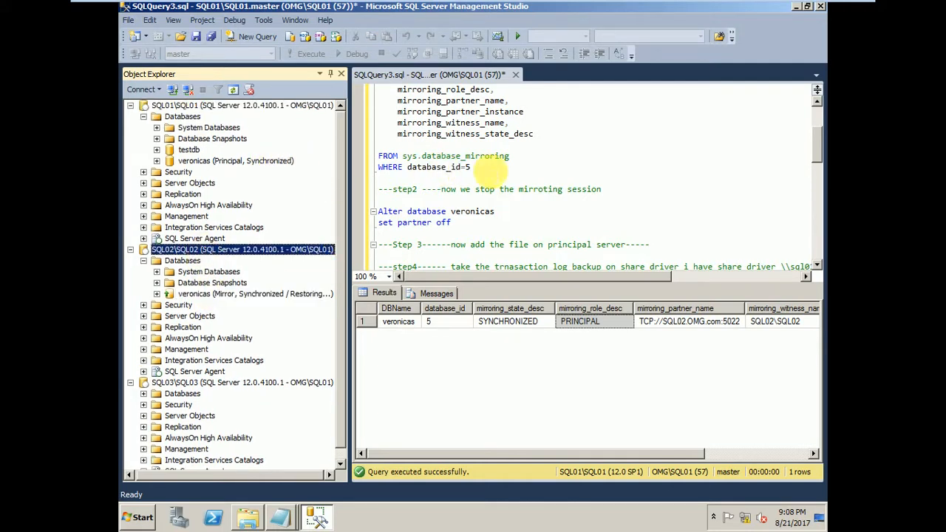
click(495, 167)
scroll(506, 181, up, 2)
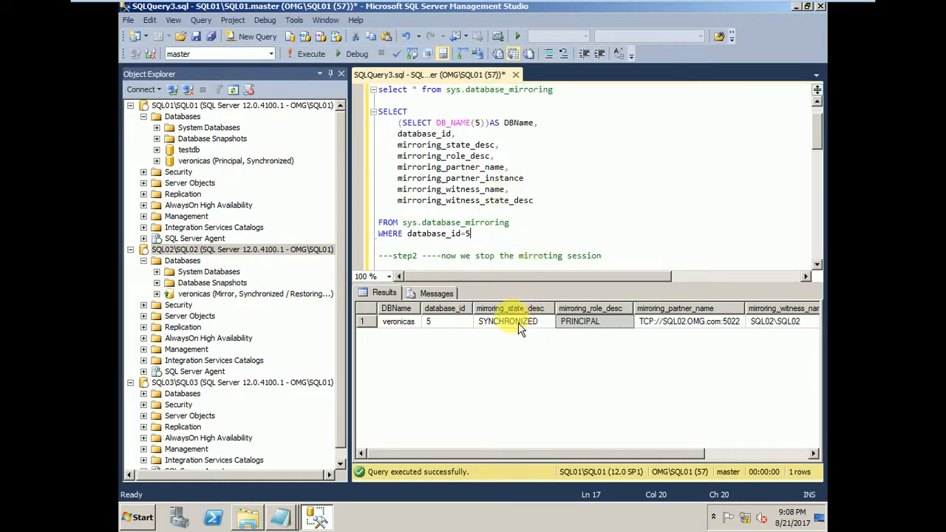
scroll(579, 182, down, 1)
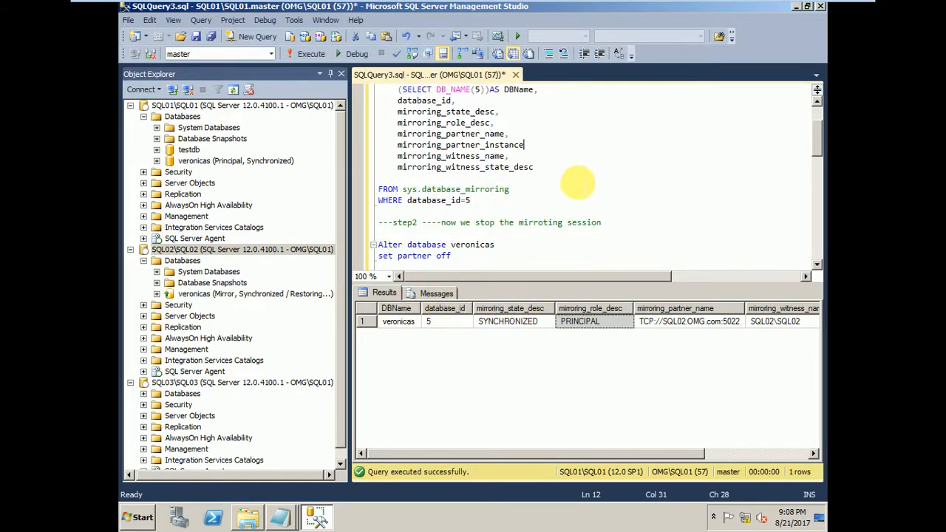
Execute only the step 2 statement "Alter database veronicas set partner off" to stop the mirroring session.
click(162, 107)
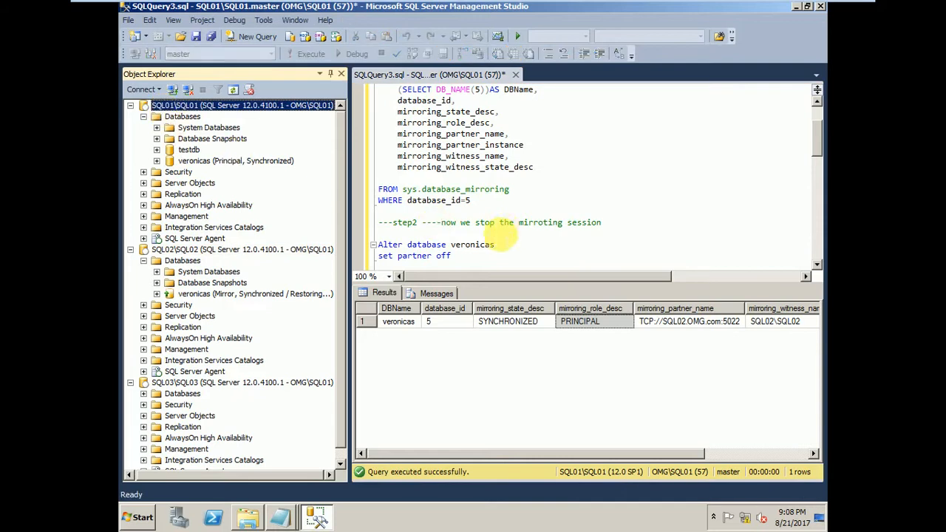
scroll(502, 221, down, 1)
click(585, 190)
scroll(561, 199, up, 1)
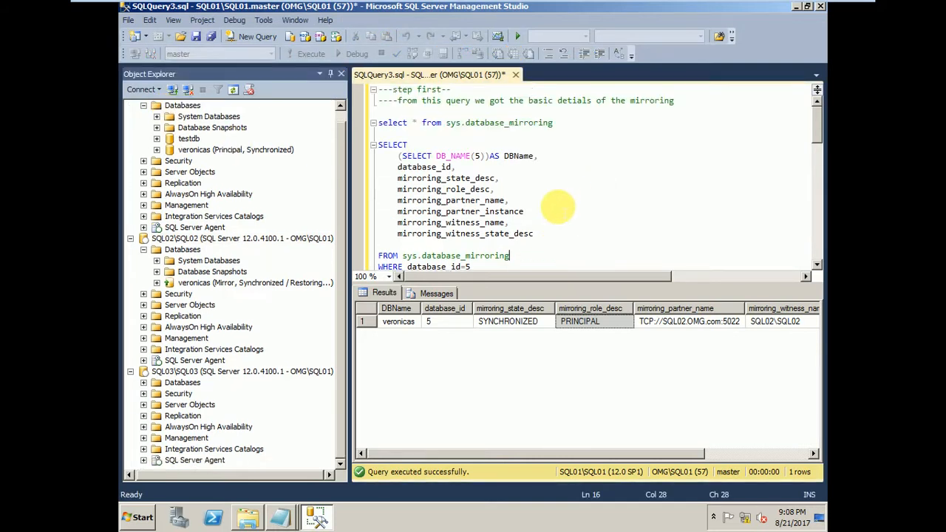
scroll(554, 198, down, 2)
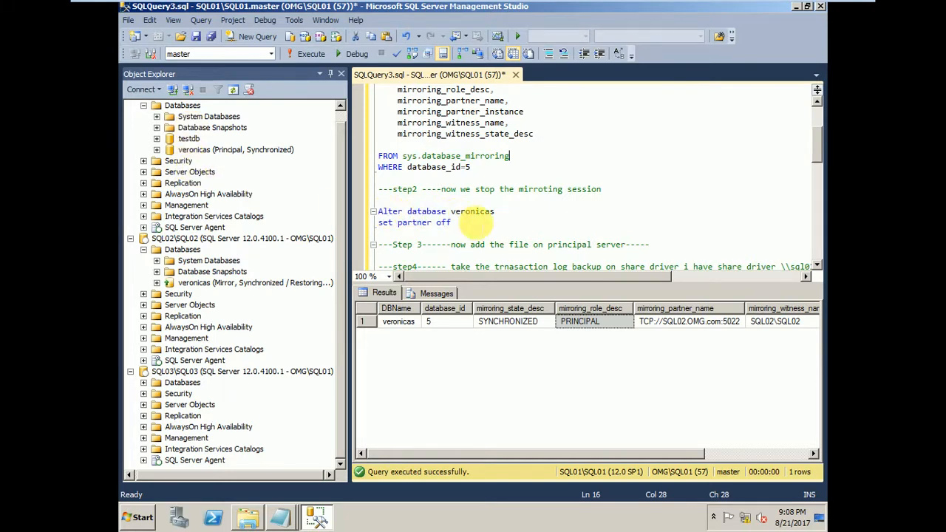
drag(452, 223, 378, 189)
click(489, 212)
drag(452, 223, 353, 201)
click(477, 223)
drag(476, 223, 385, 205)
click(464, 220)
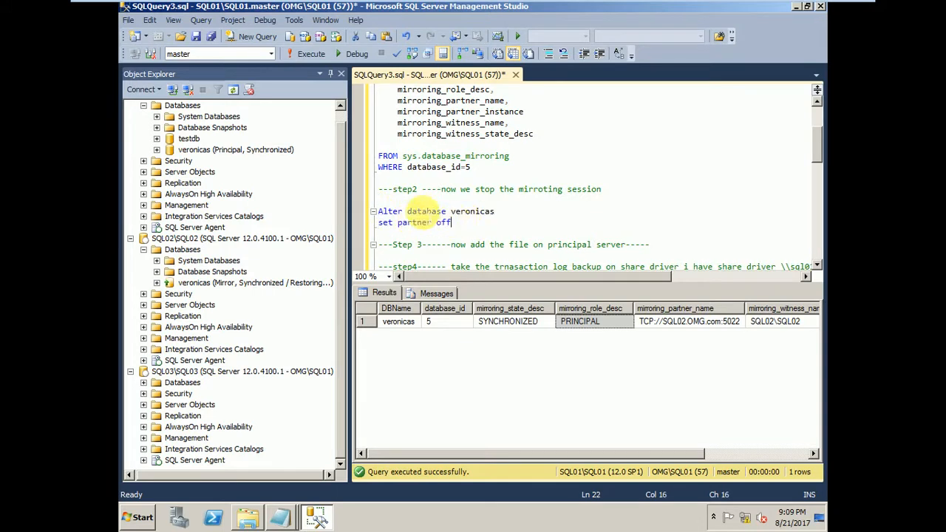
drag(465, 219, 386, 216)
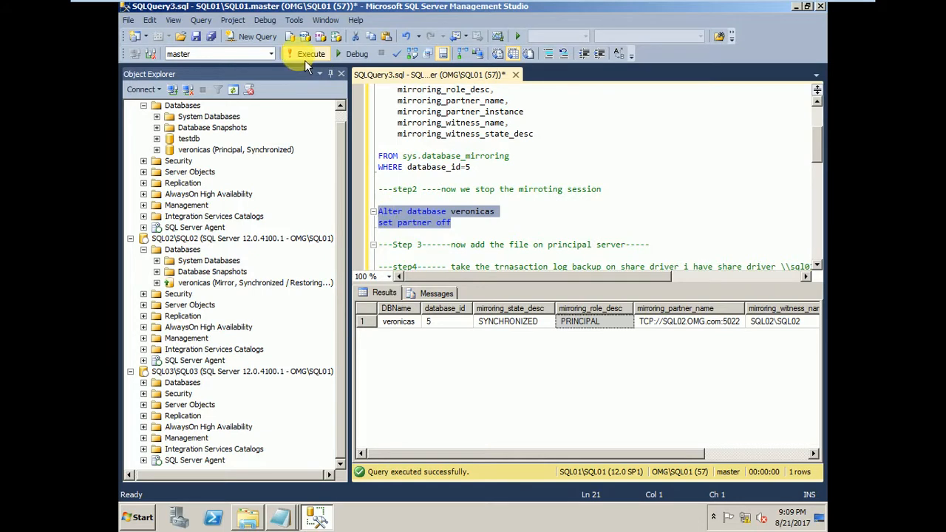
click(304, 60)
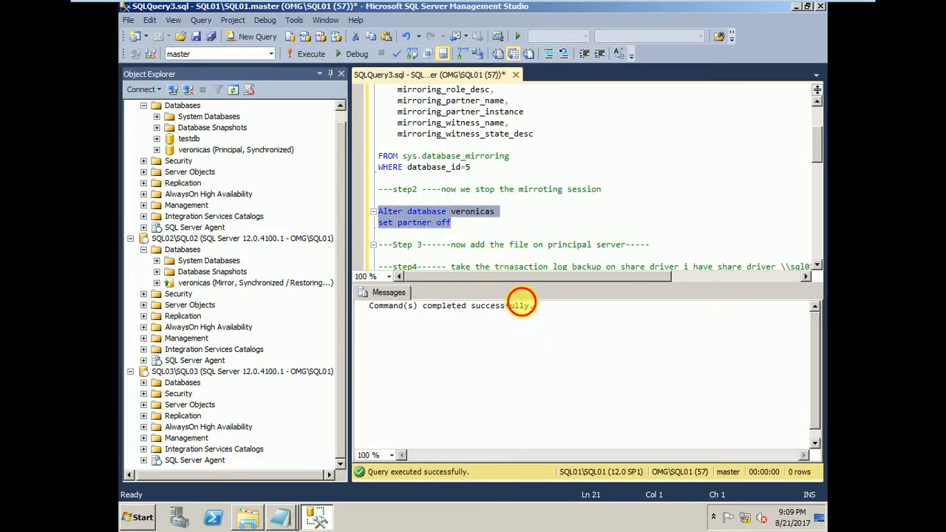
drag(534, 305, 368, 305)
Refresh the SQL01 and SQL02 server nodes in Object Explorer.
drag(342, 206, 345, 187)
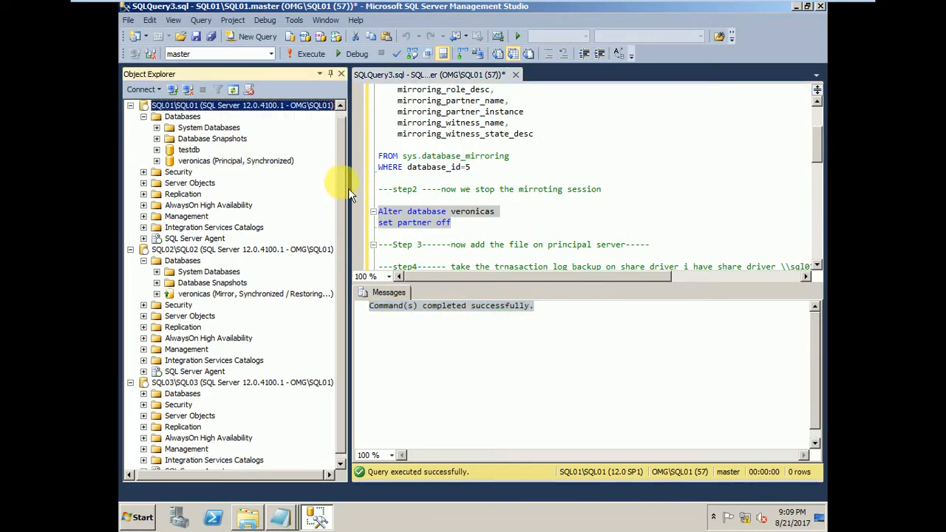
right_click(211, 106)
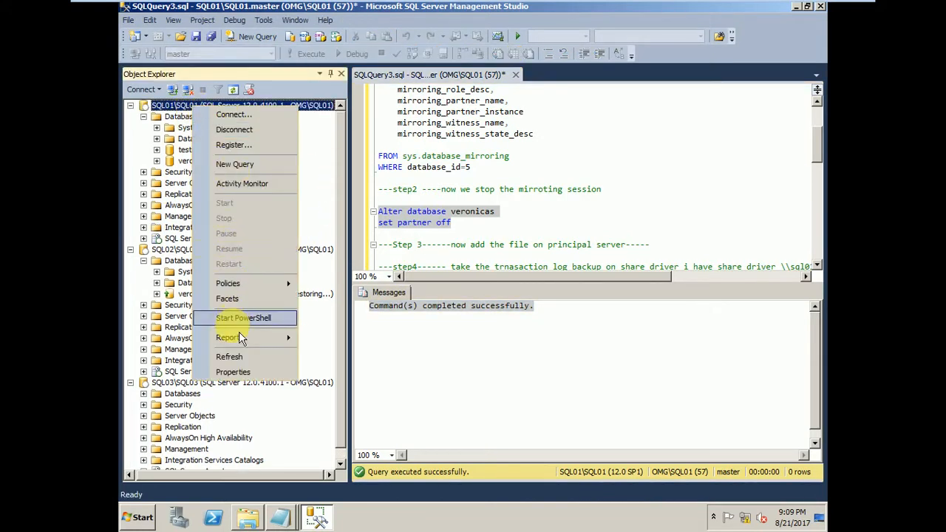
click(239, 360)
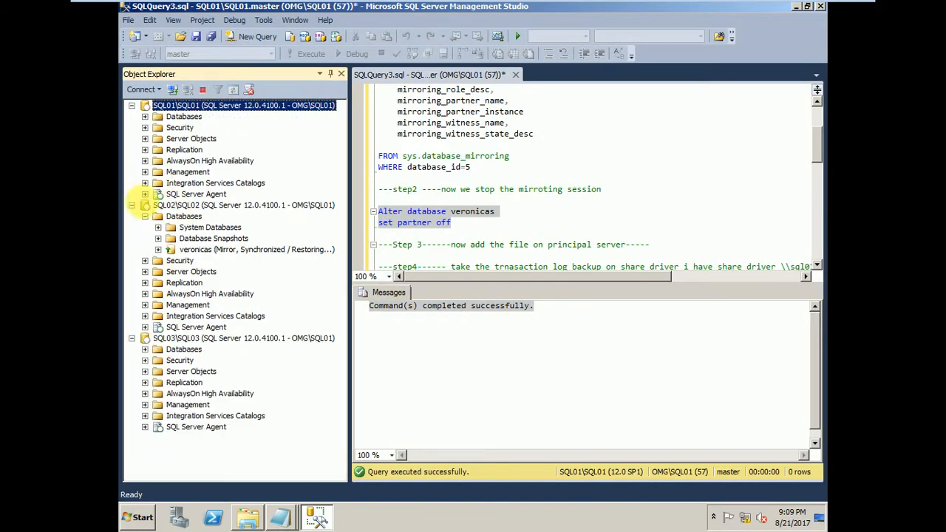
right_click(188, 196)
click(175, 208)
right_click(177, 210)
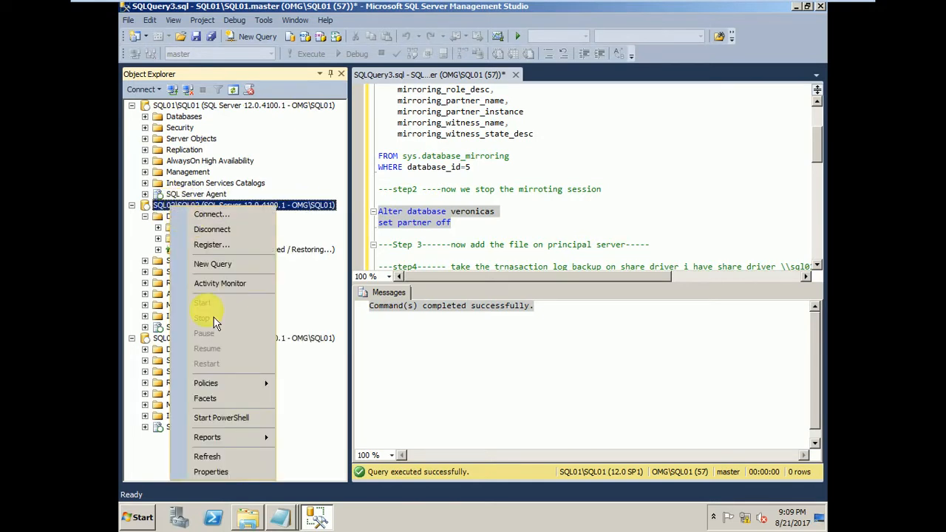
click(220, 455)
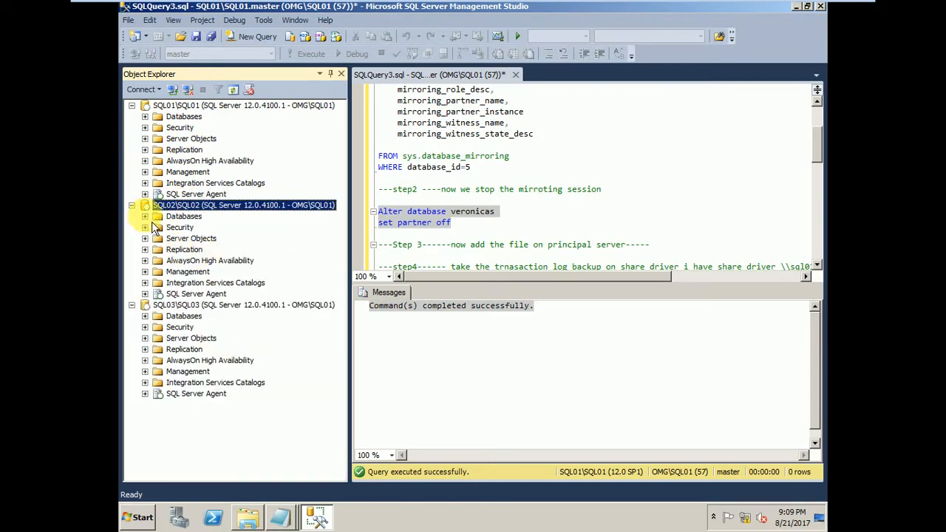
Expand the databases of SQL02 and SQL01 and check the status of veronicas on both servers.
click(145, 216)
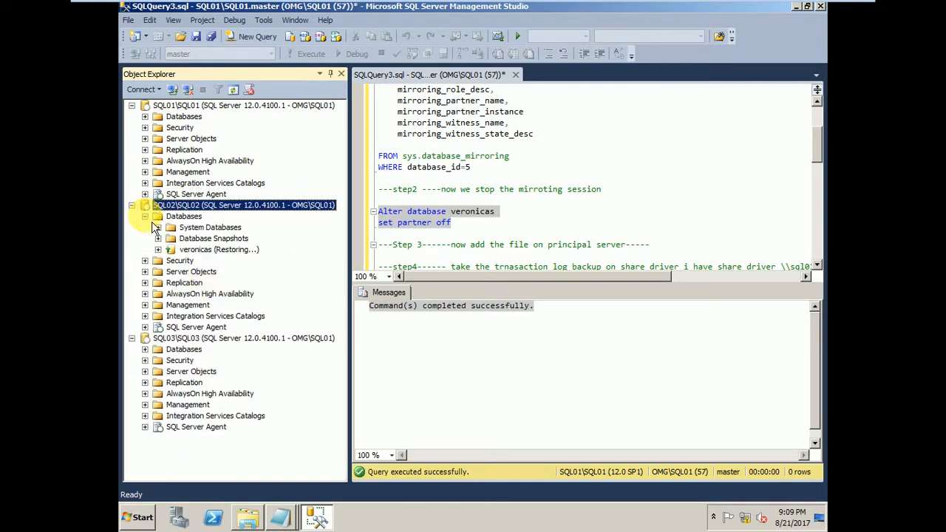
click(146, 116)
click(195, 161)
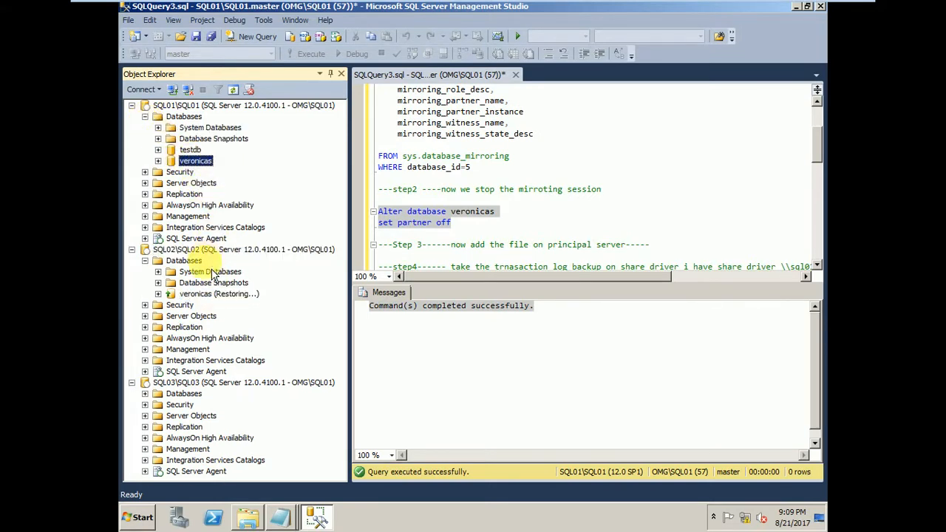
click(216, 293)
click(197, 161)
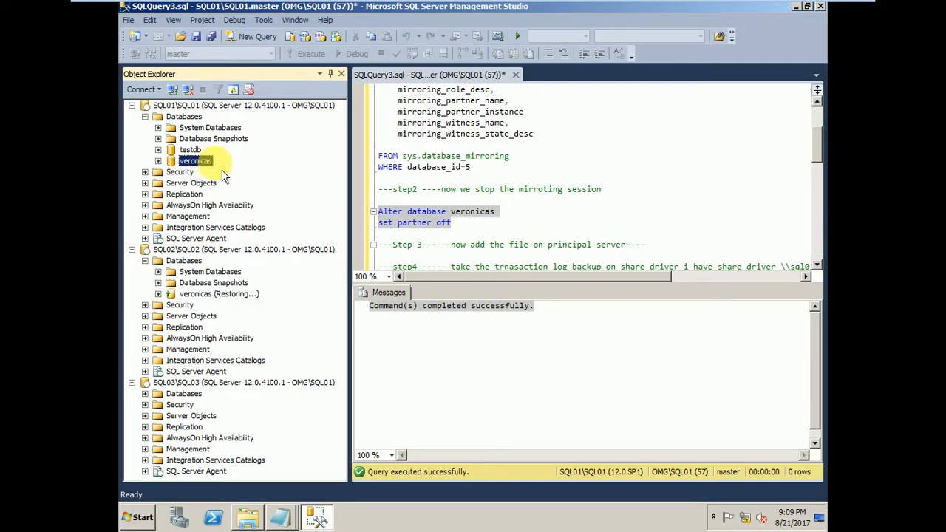
click(473, 213)
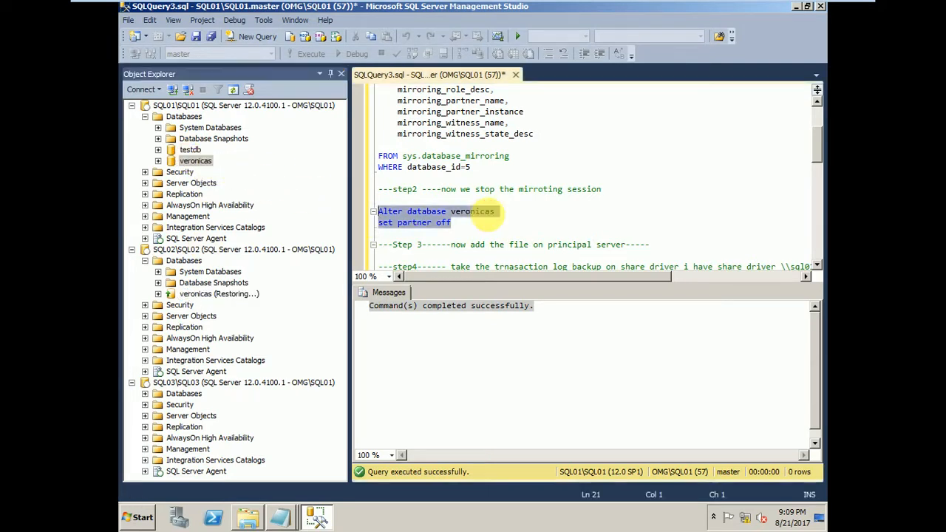
click(472, 212)
Open the properties of the veronicas database on SQL01 and show its database files.
click(210, 161)
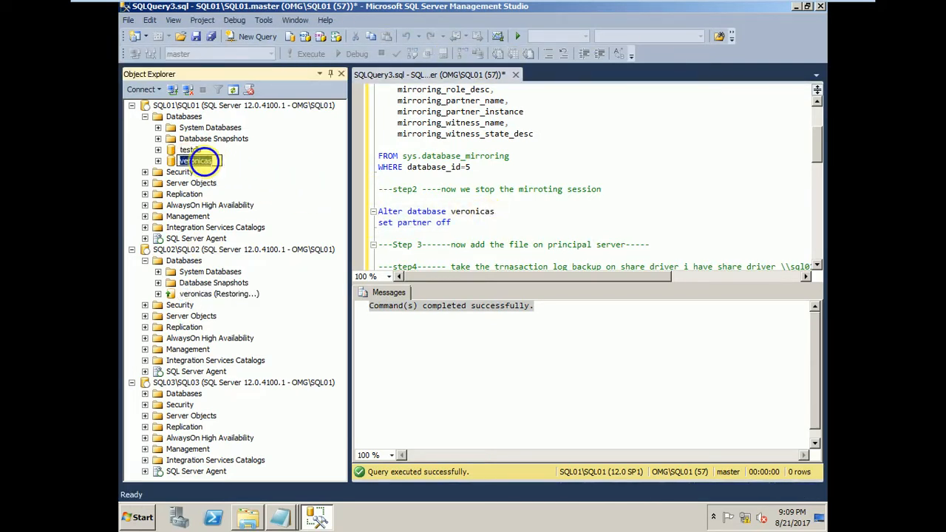
right_click(204, 161)
key(Escape)
right_click(212, 162)
mouse_move(259, 217)
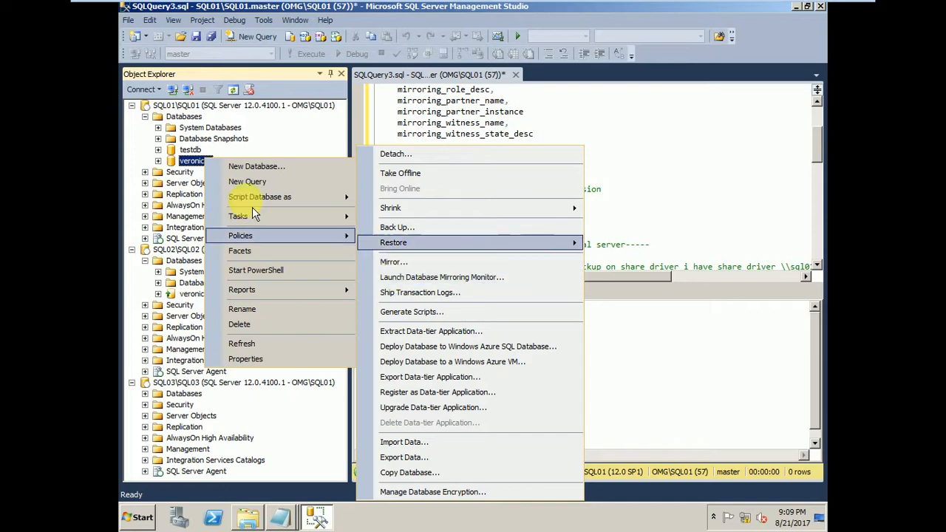
click(252, 359)
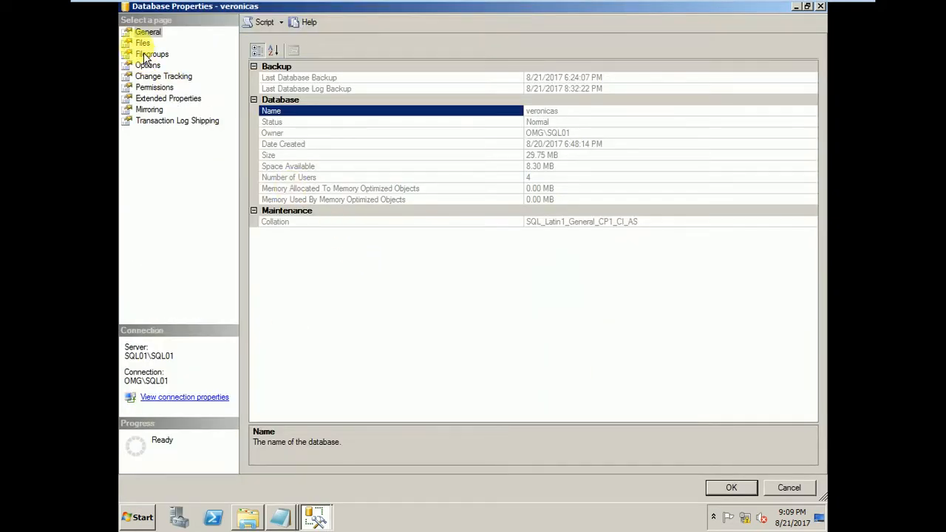
click(143, 43)
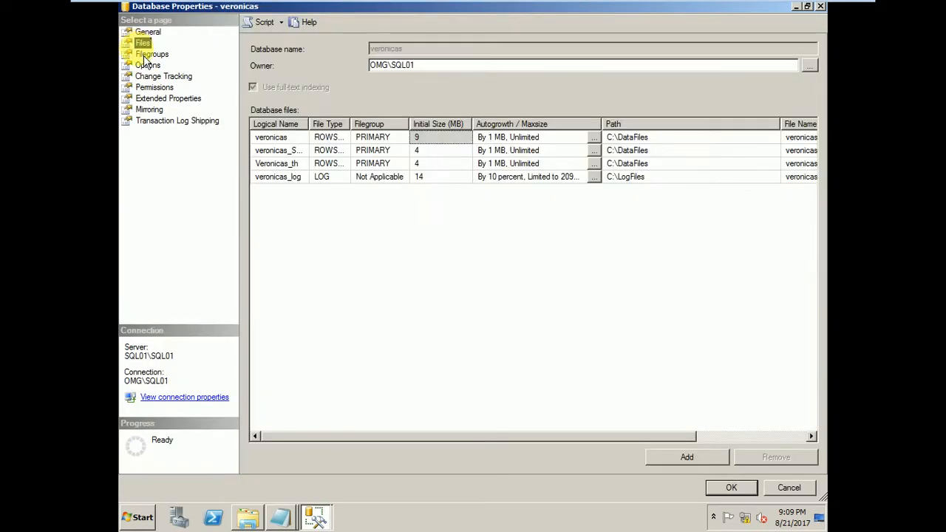
Add a database file with logical name Veronicas_four, path C:\DataFiles and file name veronicas_4.ndf.
click(684, 461)
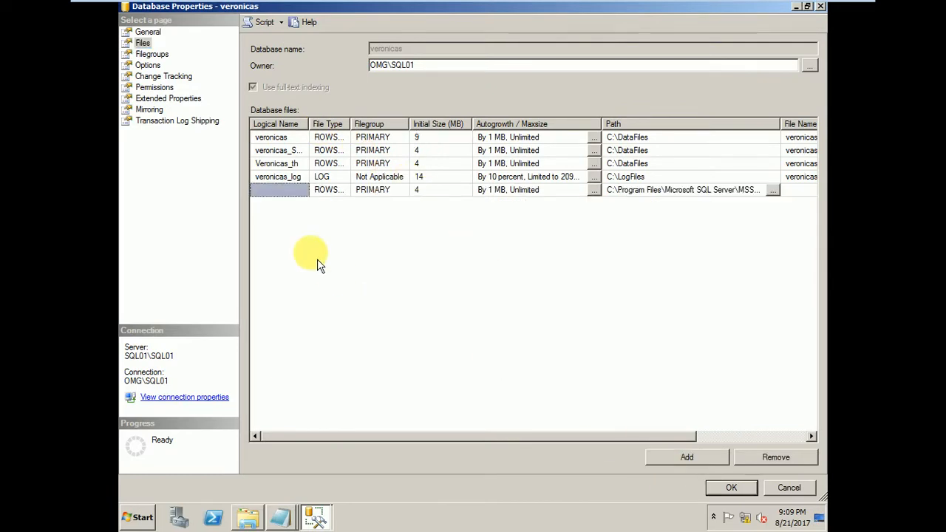
click(278, 194)
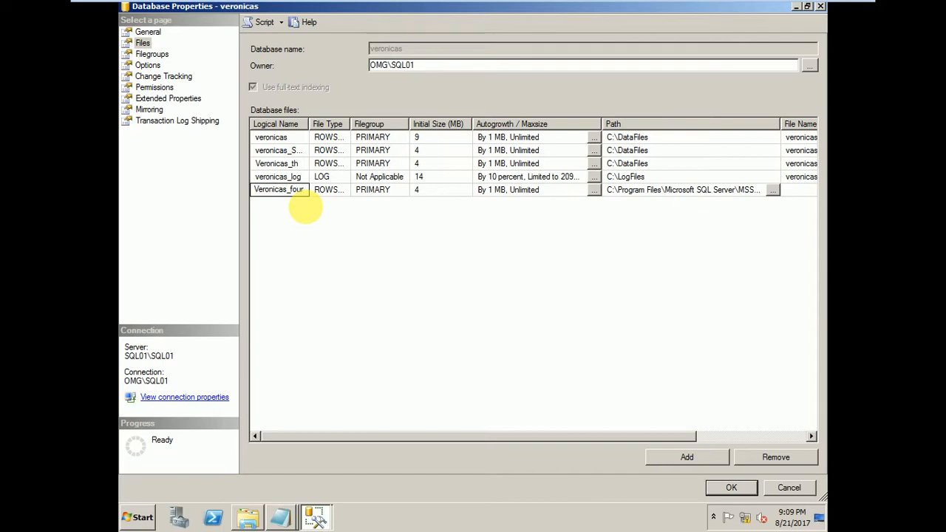
click(772, 190)
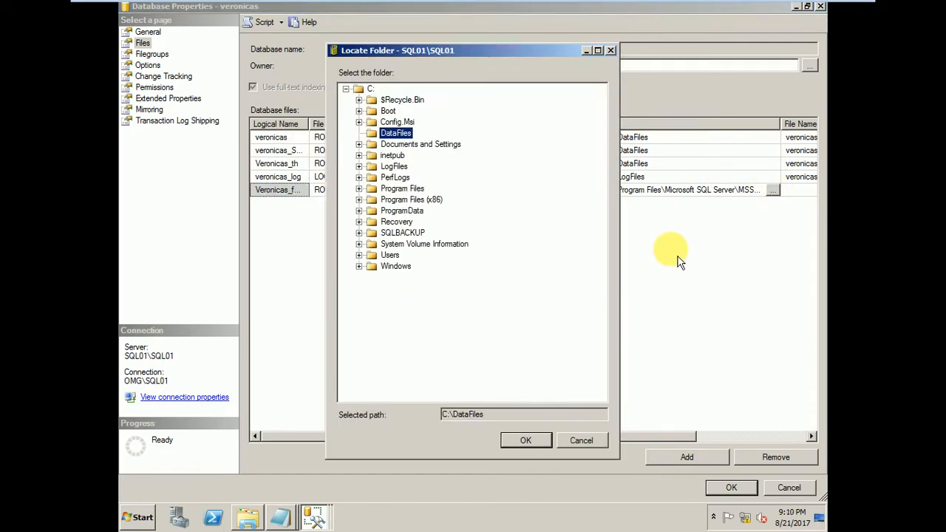
click(523, 441)
click(800, 190)
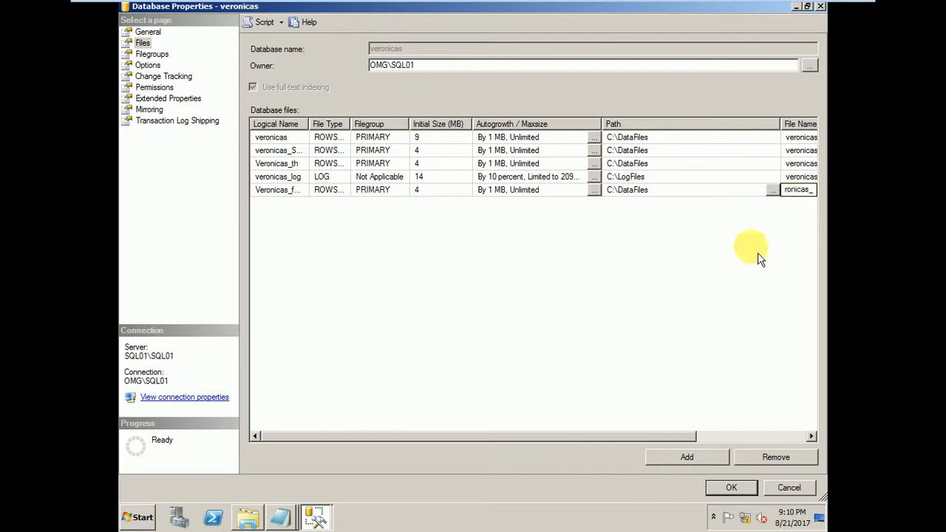
drag(574, 436, 713, 439)
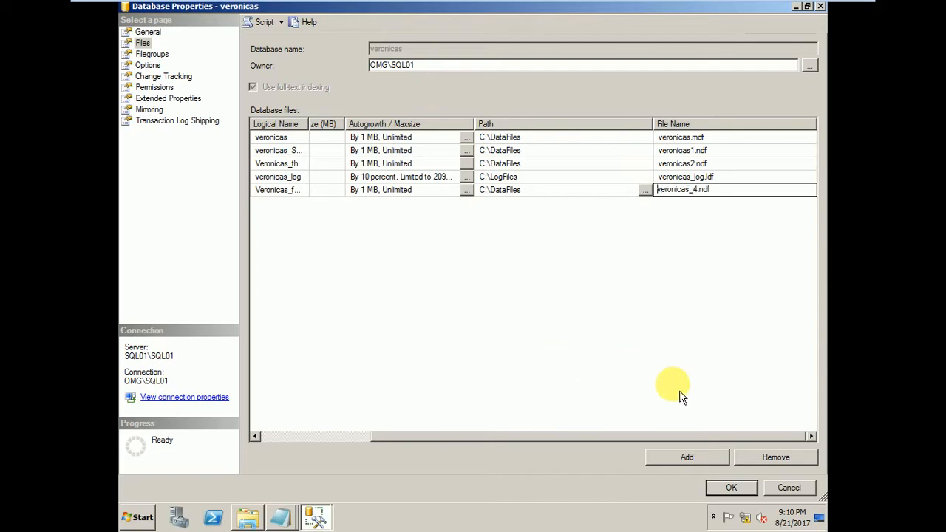
Review the new file's entries, remove the extra blank file row, and apply the database properties.
click(731, 177)
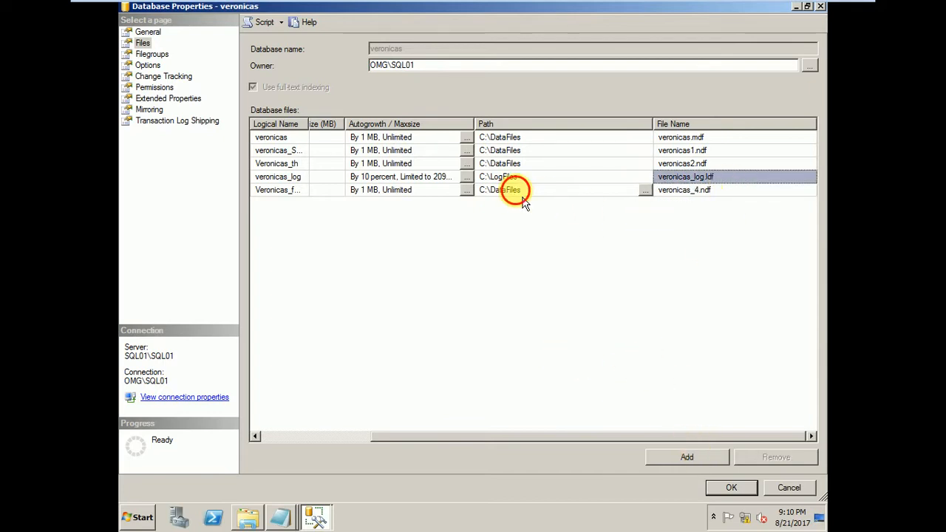
click(524, 189)
click(296, 192)
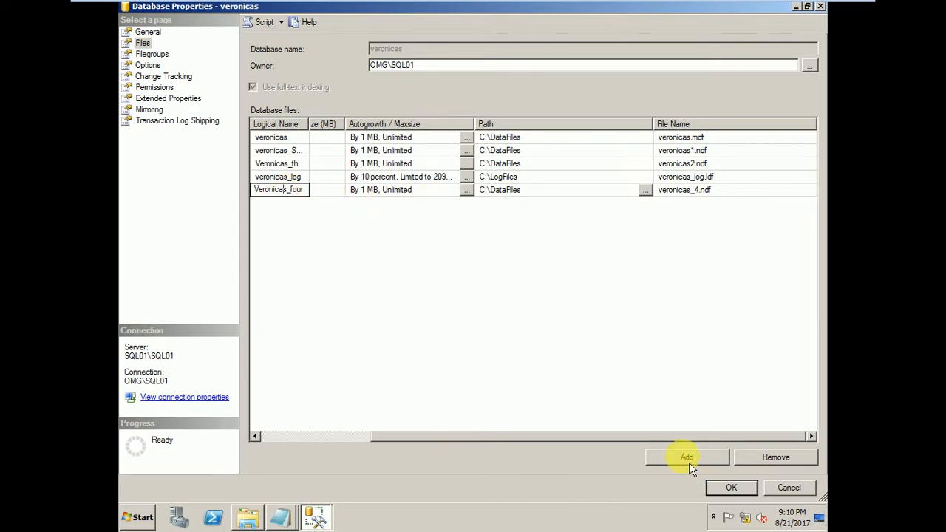
click(687, 459)
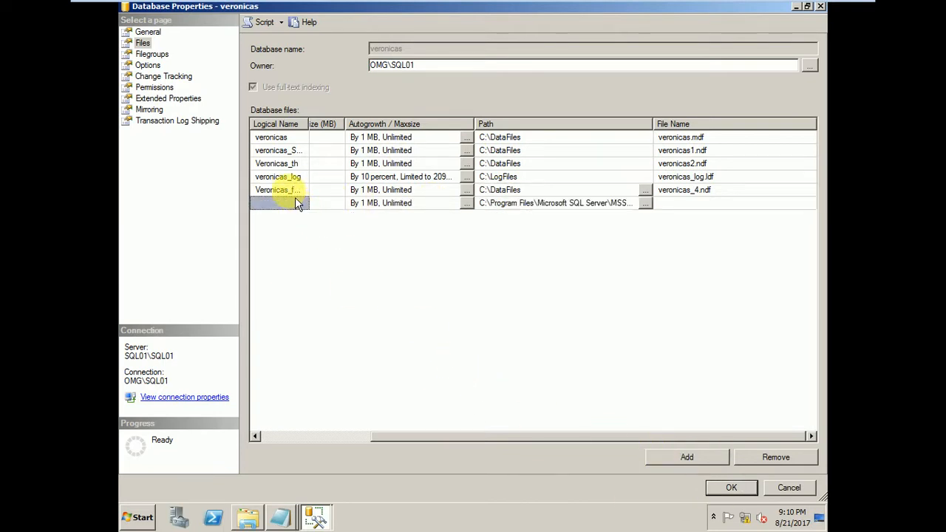
click(768, 457)
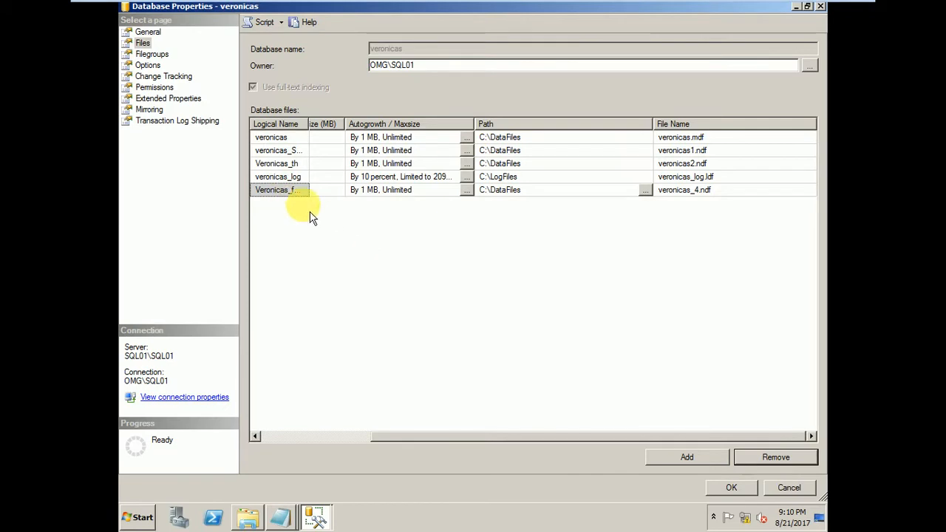
click(737, 491)
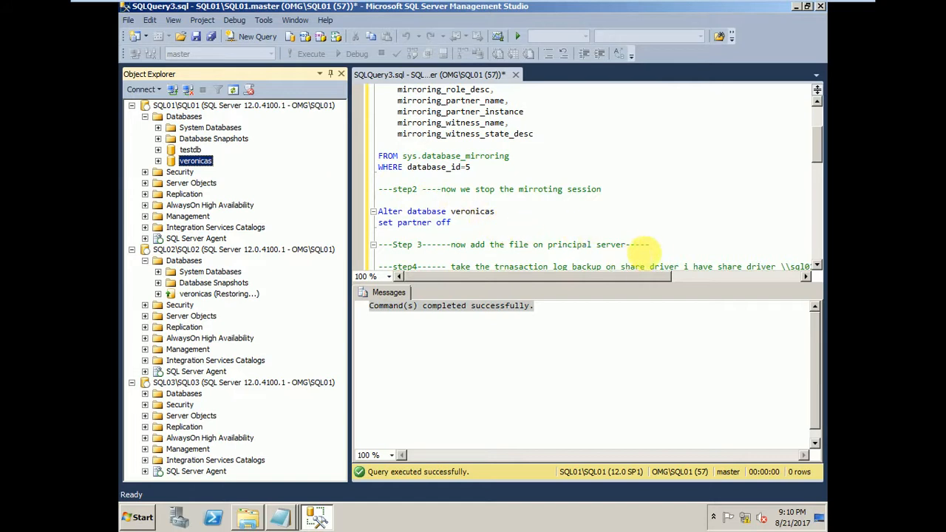
Start a backup of the veronicas database on SQL01 and set the backup type to Transaction Log.
drag(639, 244, 339, 244)
click(553, 223)
scroll(552, 222, down, 2)
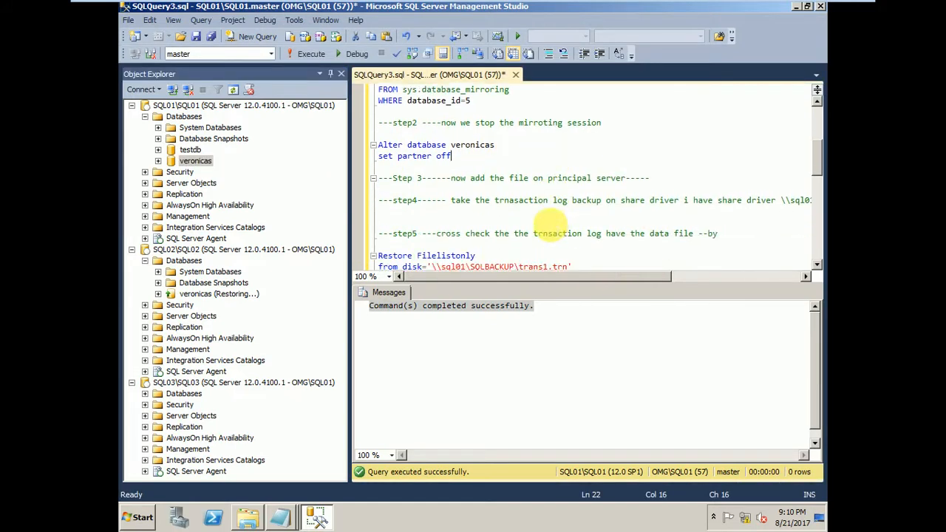
right_click(195, 160)
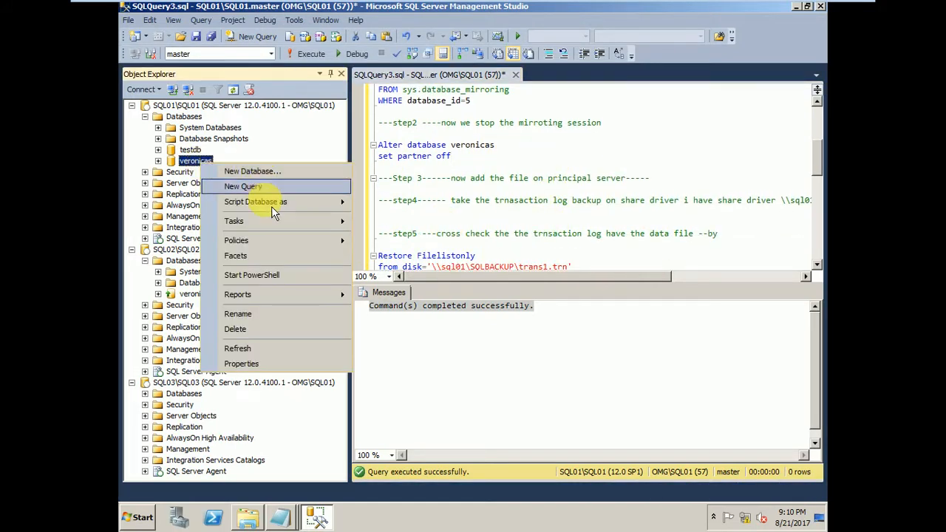
mouse_move(258, 219)
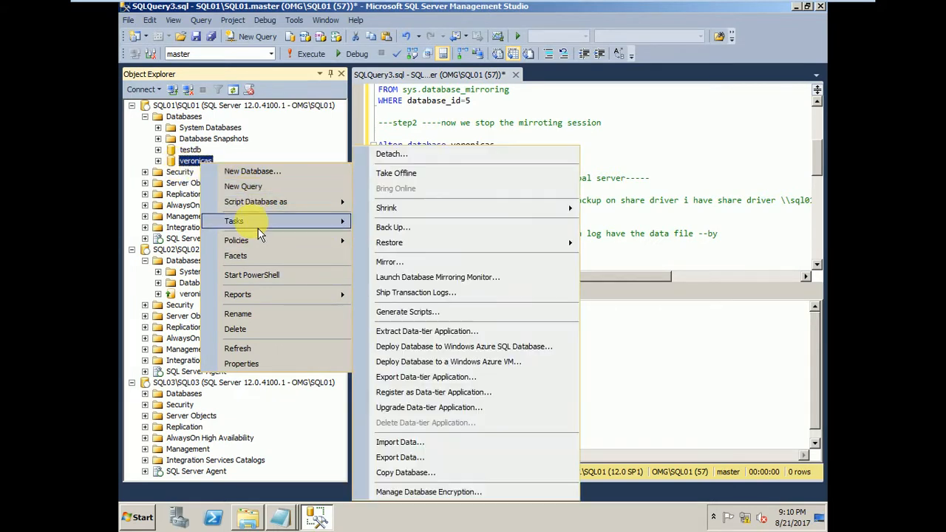
click(397, 232)
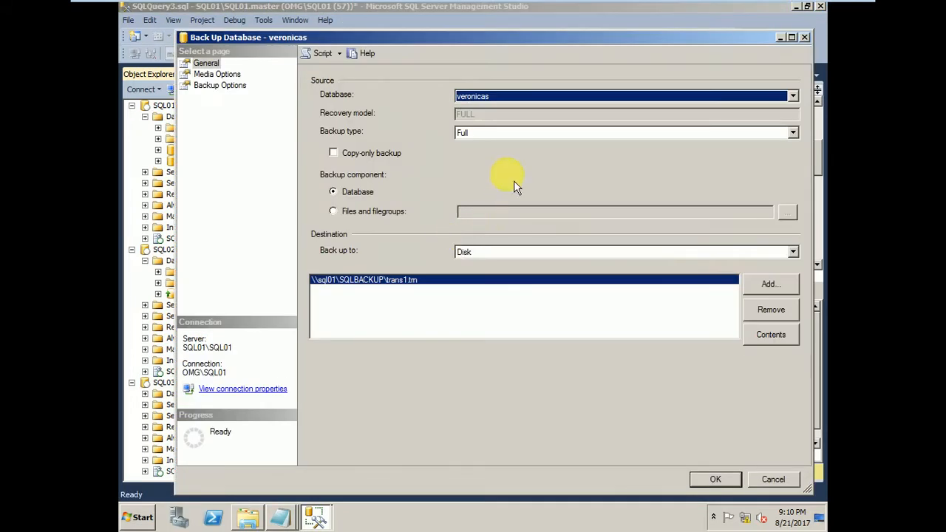
click(793, 133)
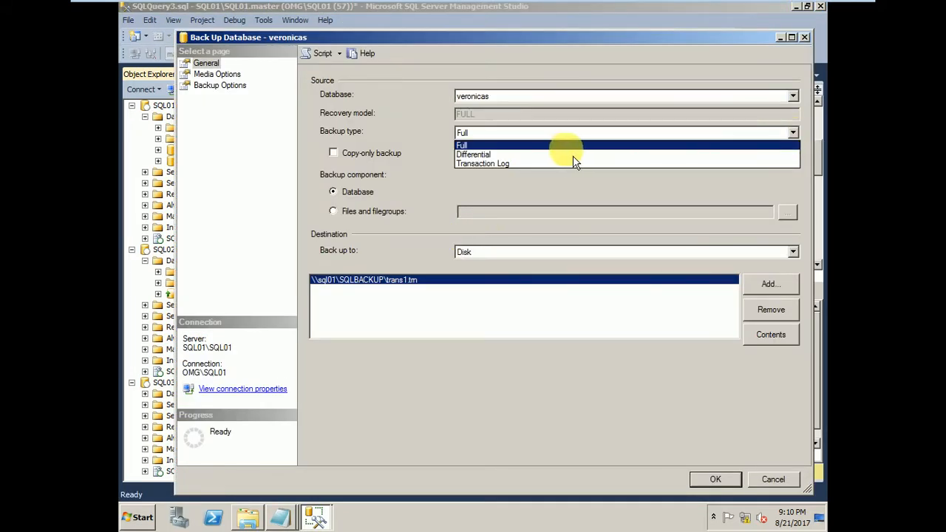
click(518, 165)
Replace the backup destination with the disk file \\sql01\SQLBACKUP\T1.trn.
click(772, 311)
click(770, 285)
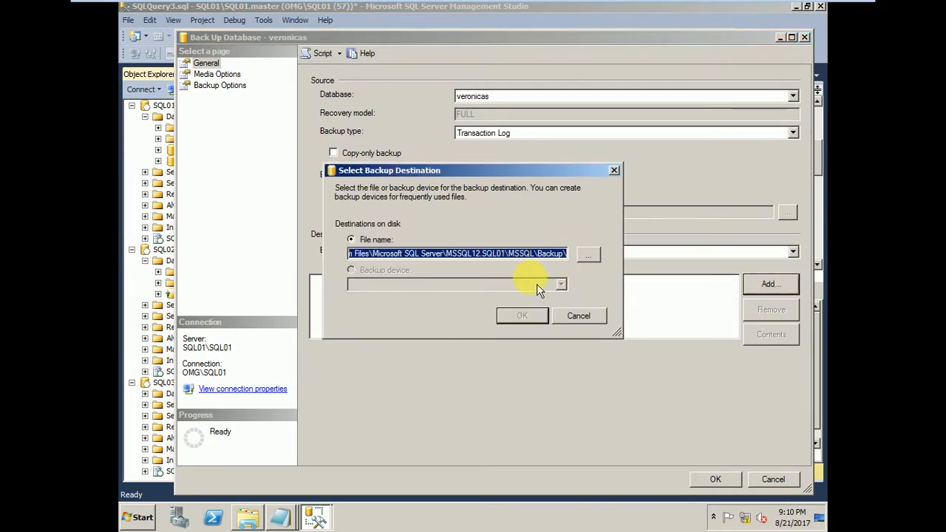
key(super+r)
key(ctrl+c)
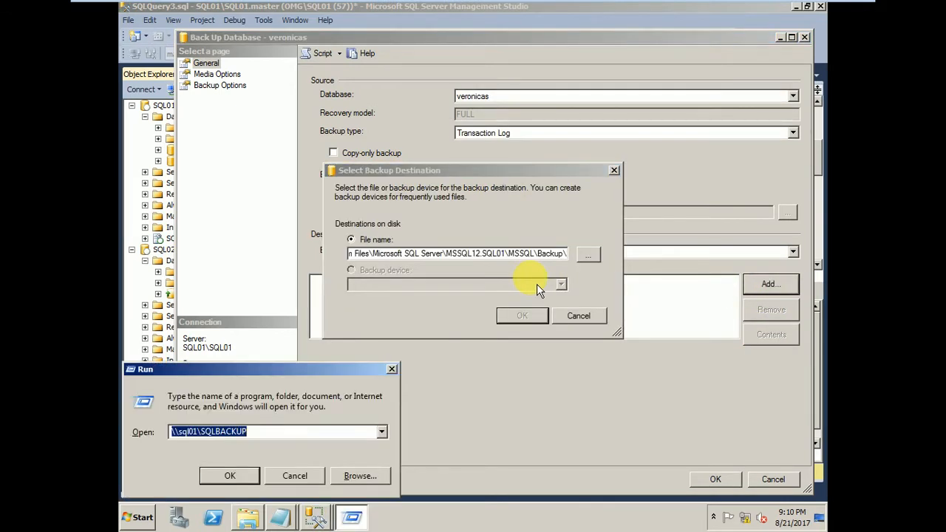
click(505, 254)
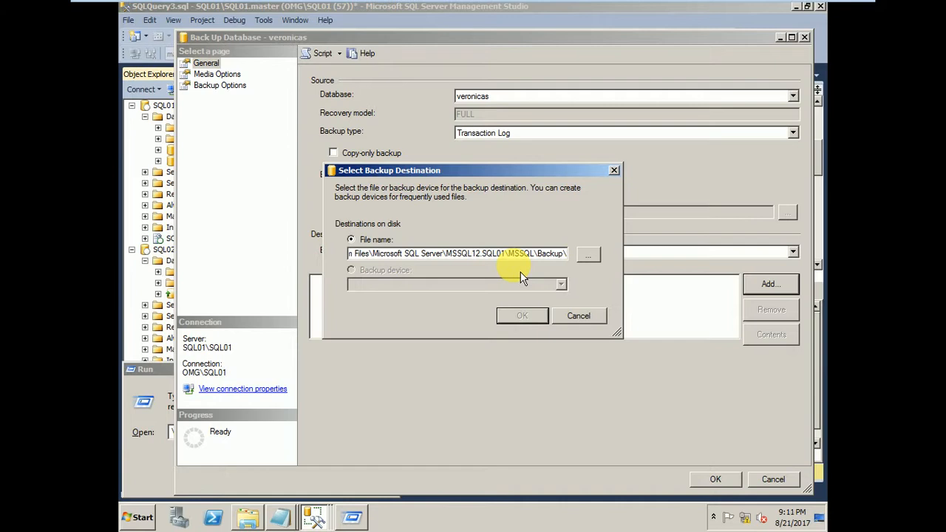
key(ctrl+a)
key(Delete)
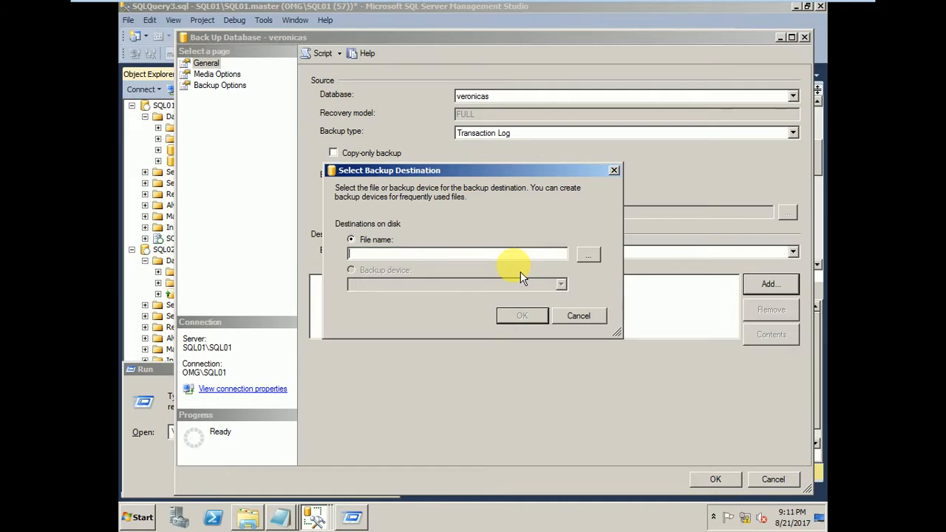
key(ctrl+v)
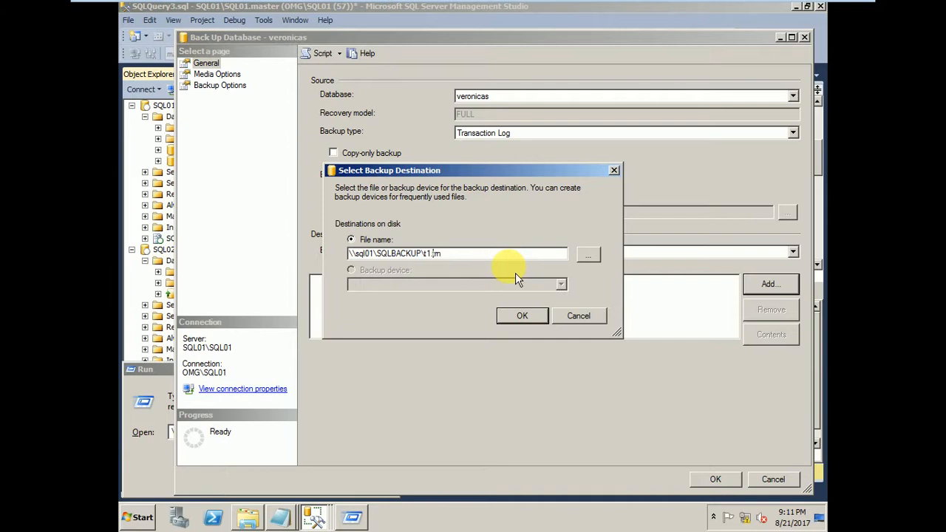
key(BackSpace)
text(T)
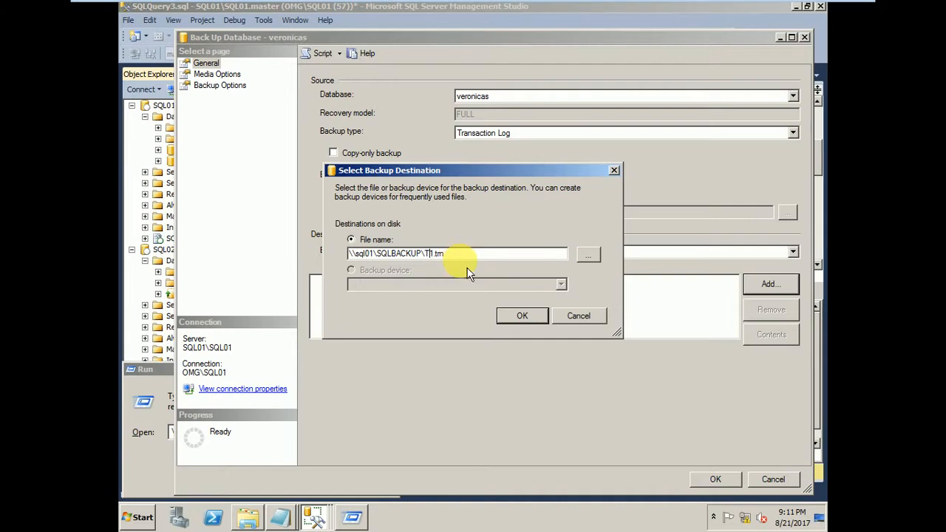
click(535, 322)
click(373, 279)
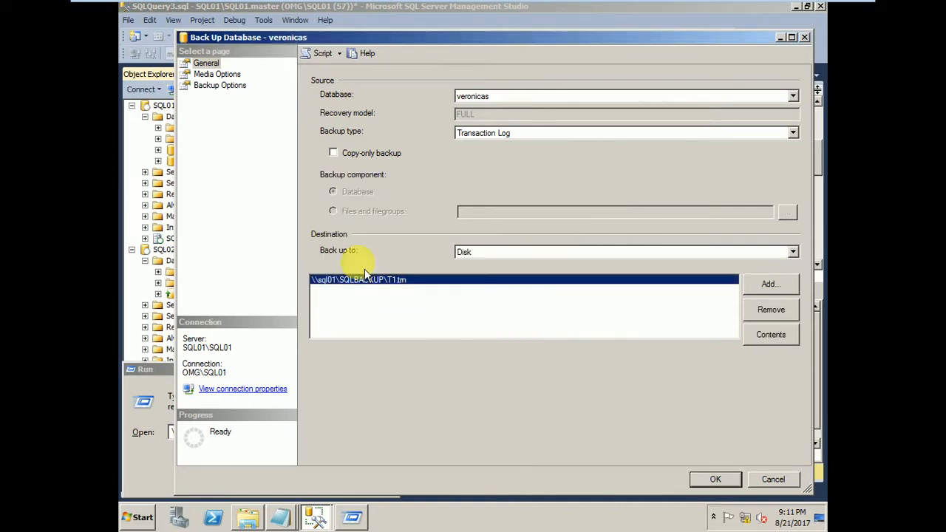
Run the veronicas transaction log backup, acknowledge its completion, and dismiss the leftover Run dialog.
click(214, 85)
click(206, 63)
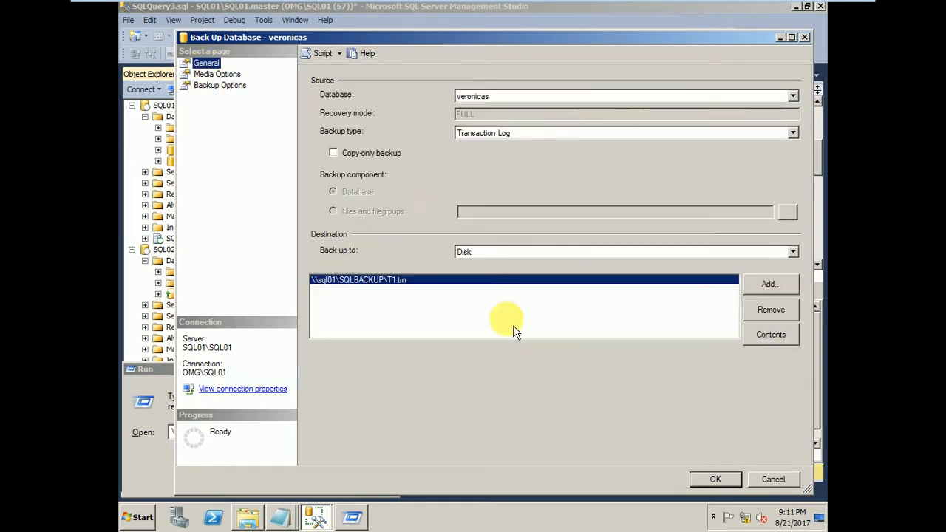
click(714, 479)
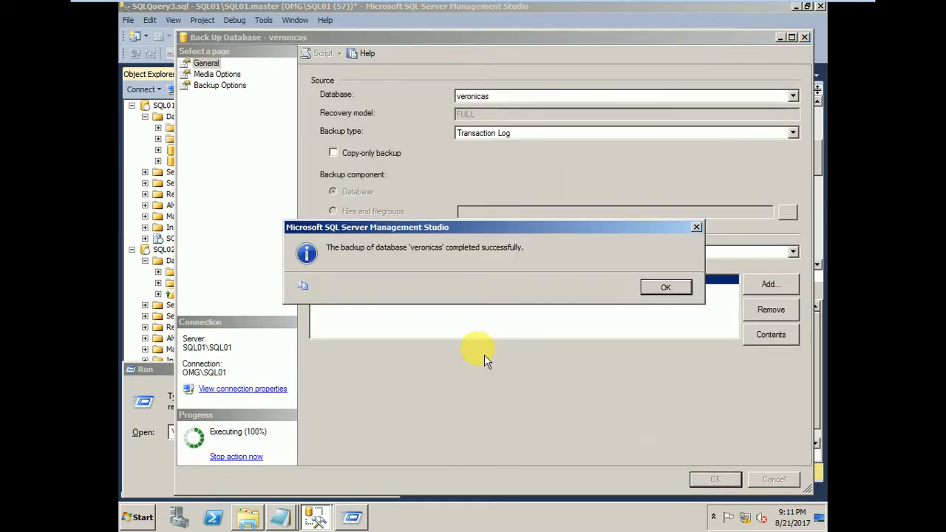
click(659, 291)
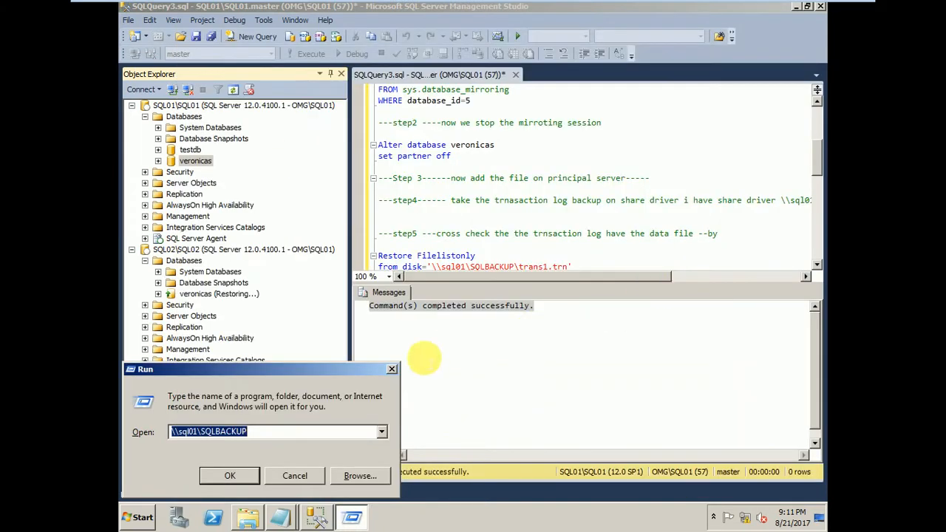
click(306, 475)
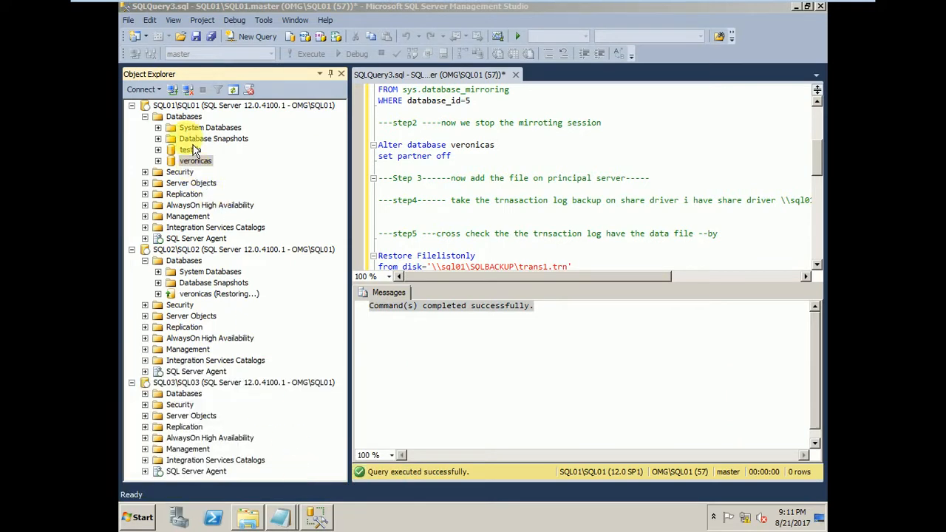
Refresh the SQL01 server in Object Explorer and expand its databases again.
right_click(185, 105)
click(221, 353)
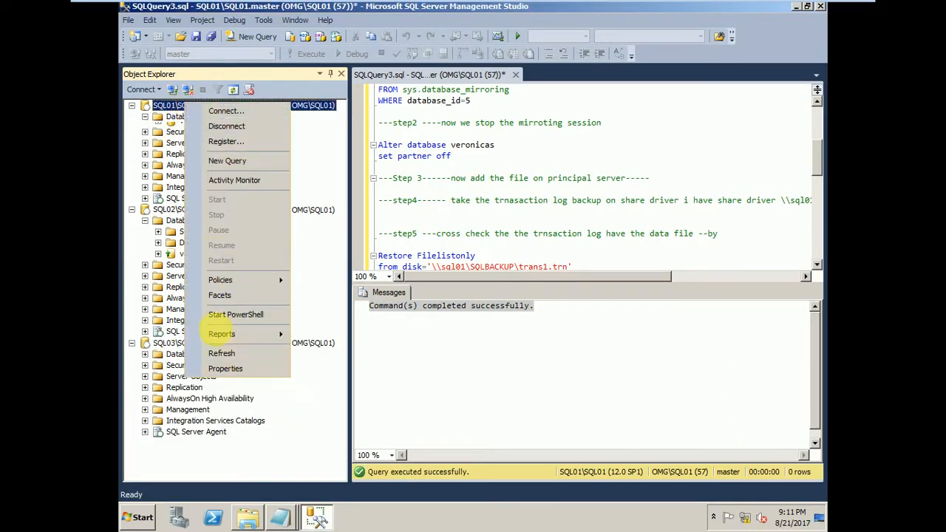
click(145, 116)
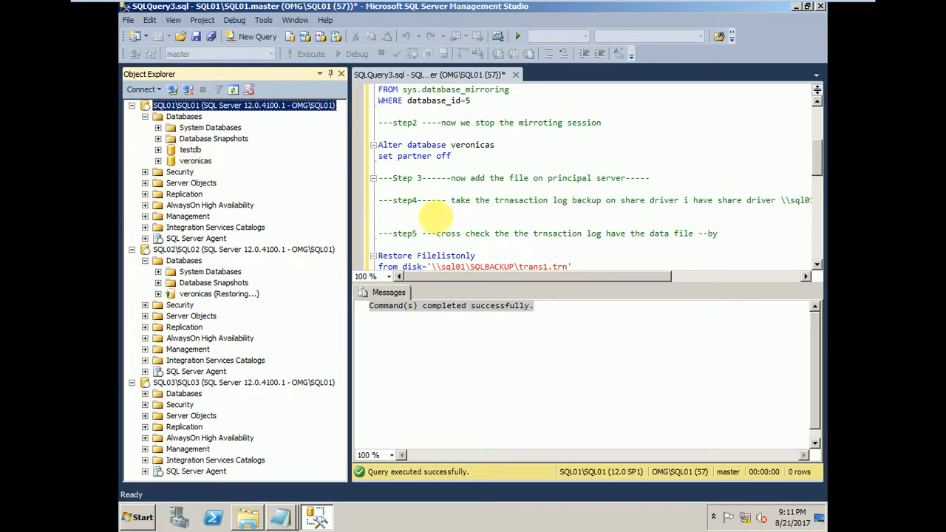
Change the backup file name in the Restore Filelistonly statement to T1.trn.
click(542, 266)
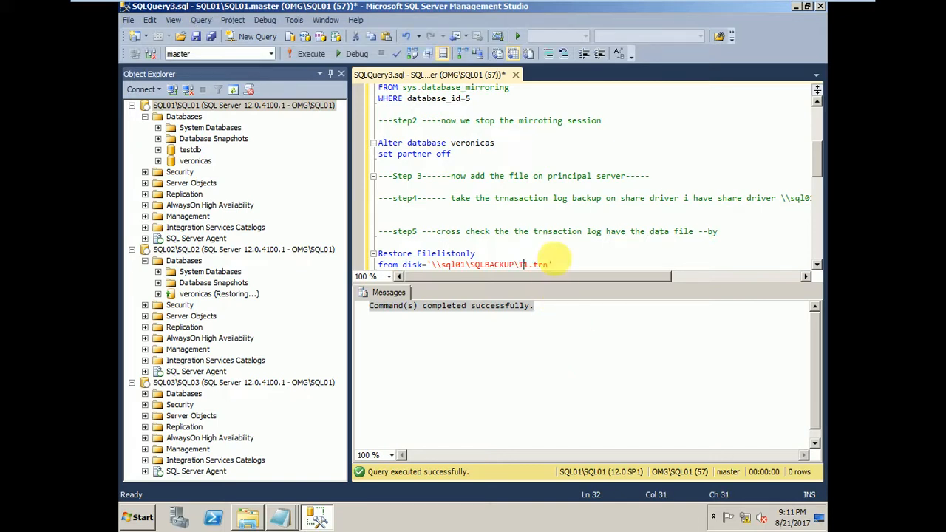
drag(450, 231, 673, 231)
click(596, 262)
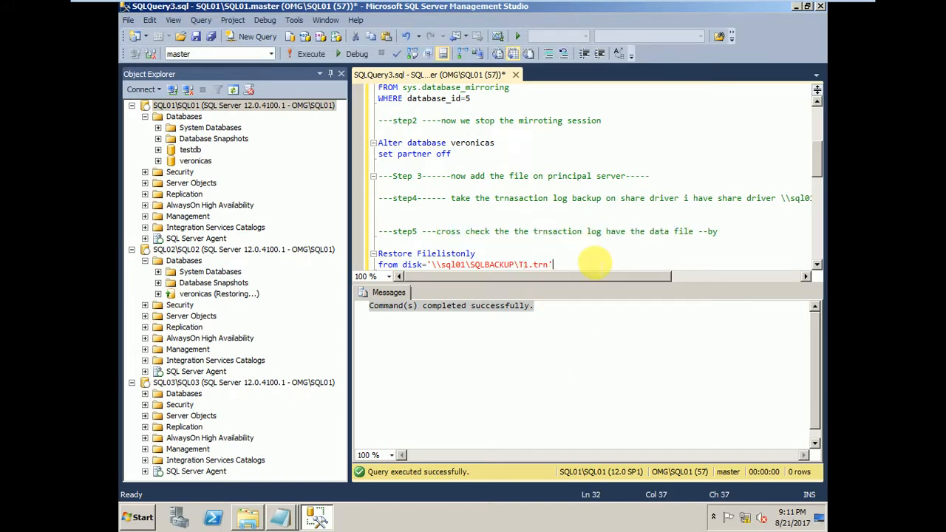
Execute only the Restore Filelistonly statement for \\sql01\SQLBACKUP\T1.trn.
scroll(823, 187, down, 3)
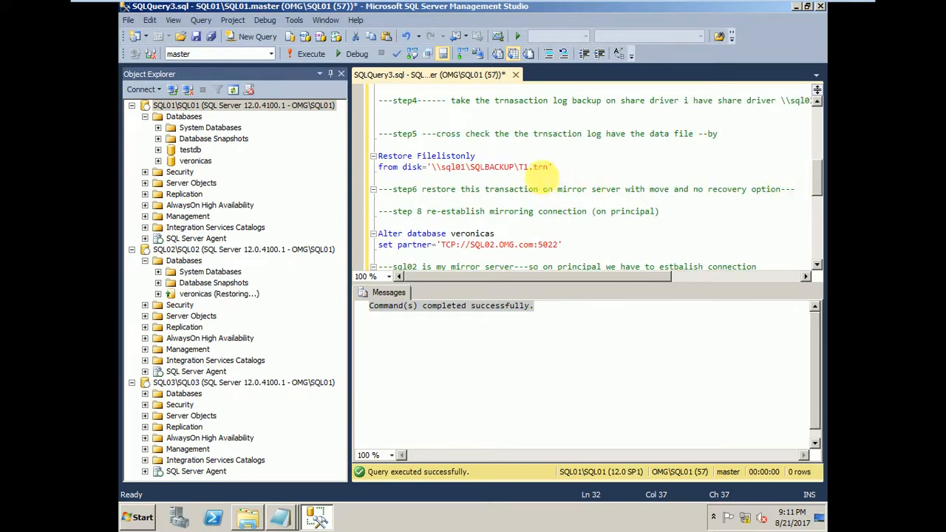
drag(562, 168, 389, 156)
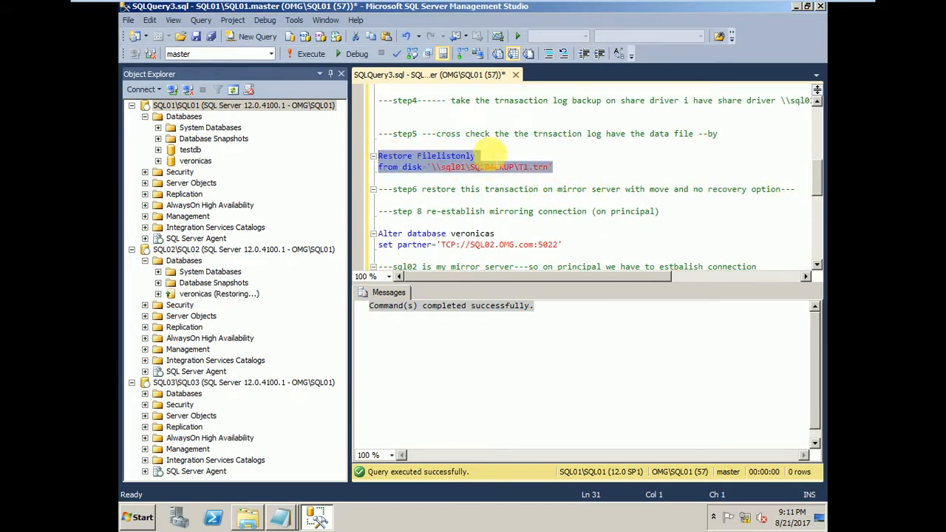
click(488, 156)
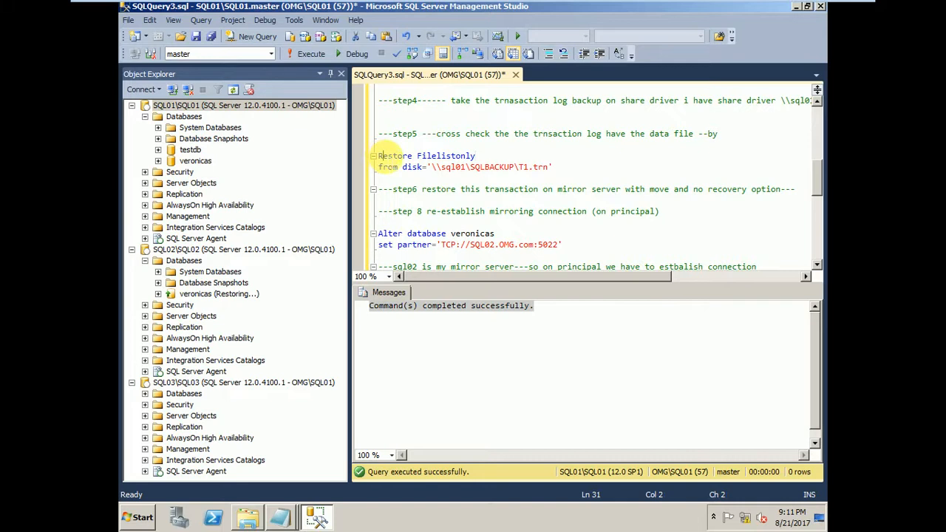
drag(378, 156, 497, 160)
click(409, 148)
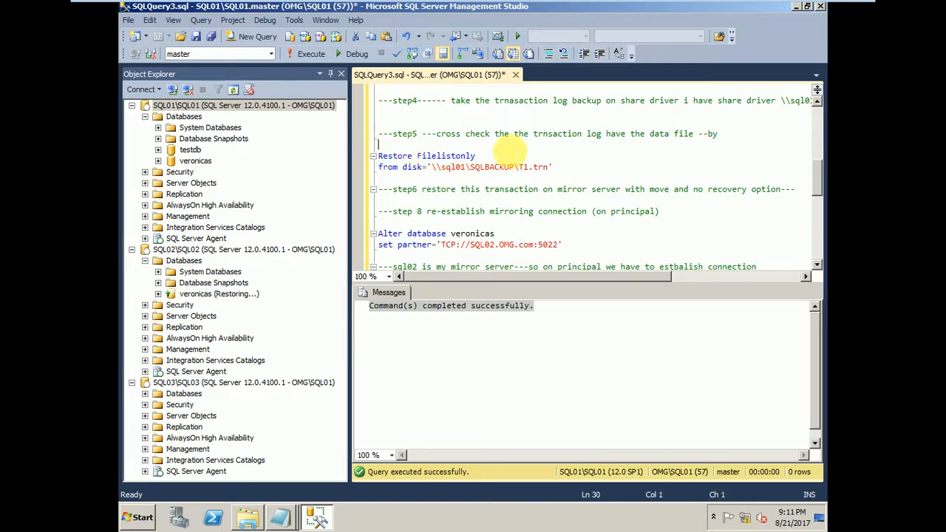
drag(556, 165, 378, 157)
click(442, 175)
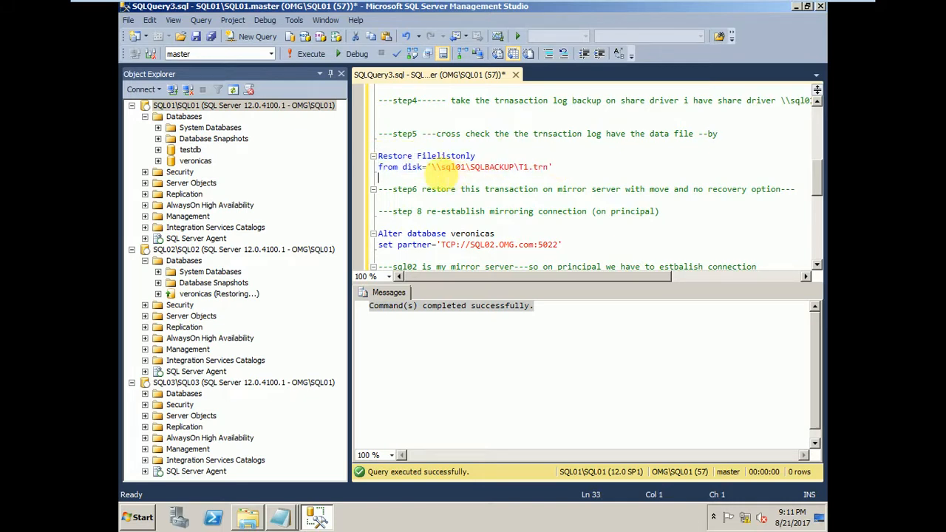
drag(432, 169, 388, 157)
click(596, 164)
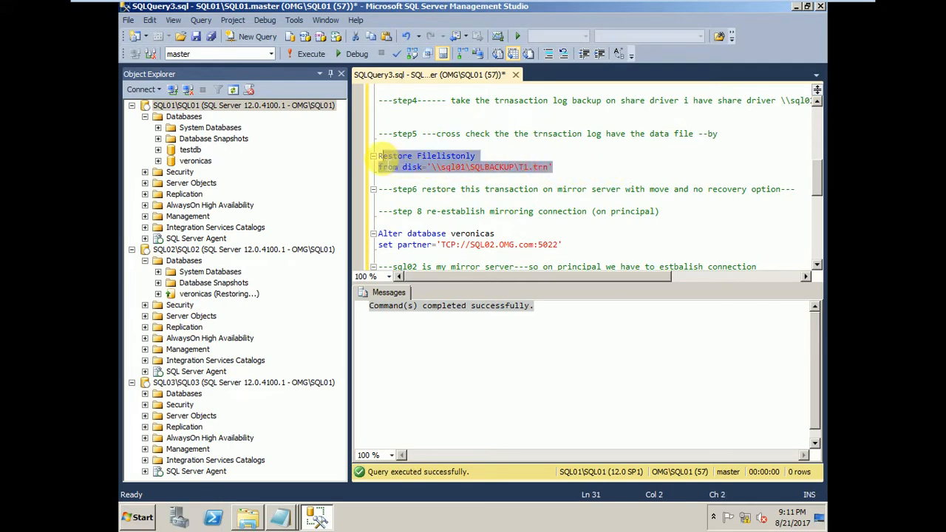
click(307, 58)
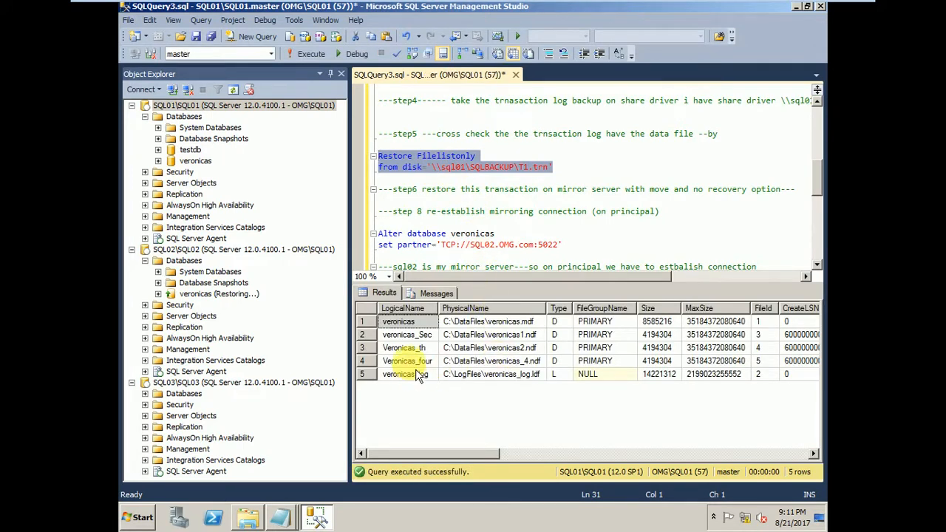
Examine the Veronicas_four entry in the file list results and compare it with the Restore Filelistonly statement.
click(410, 361)
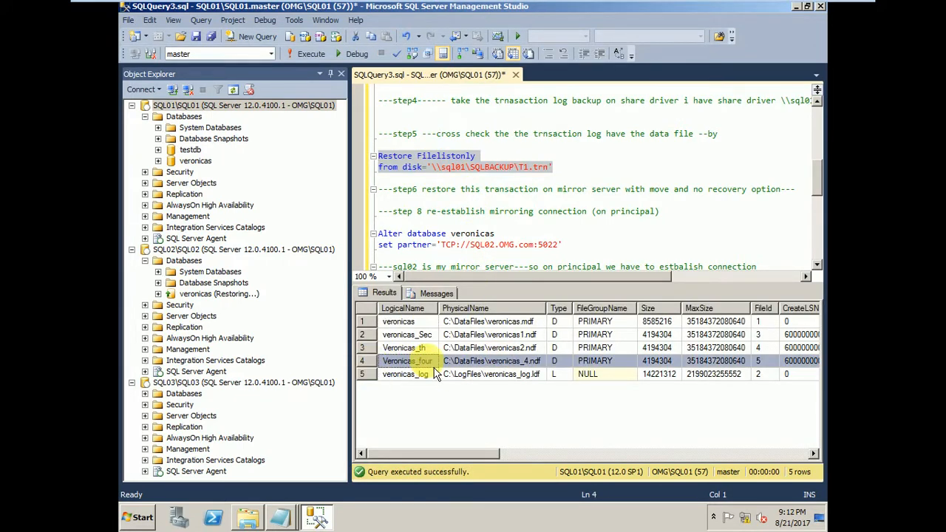
click(490, 362)
click(581, 362)
click(660, 362)
click(741, 362)
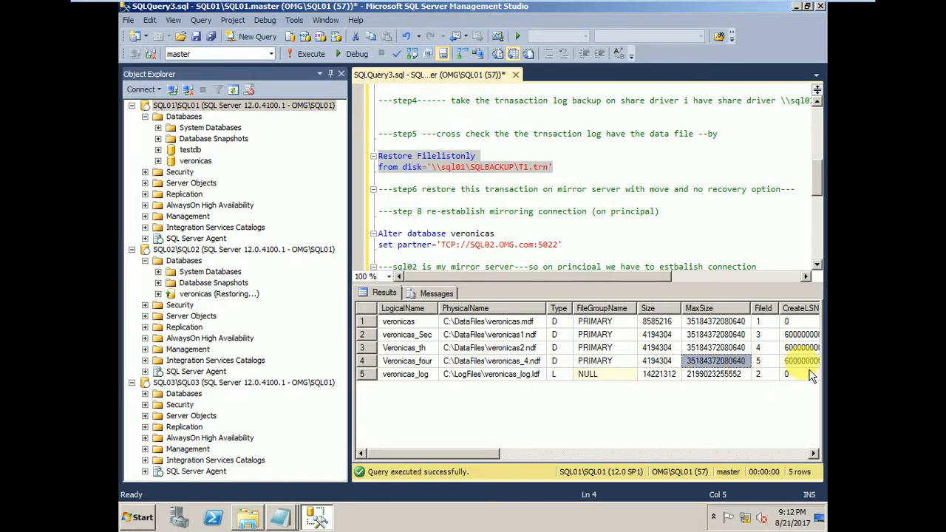
click(804, 362)
click(422, 362)
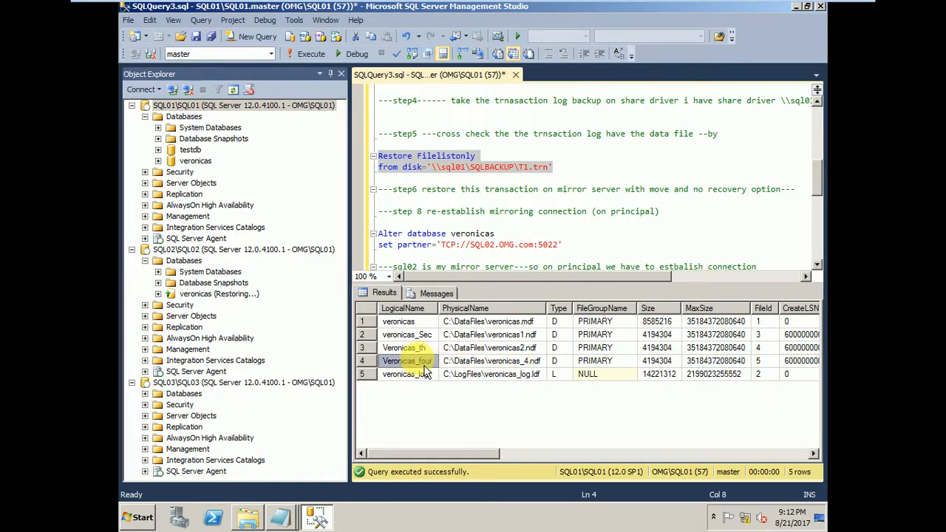
drag(583, 168, 359, 156)
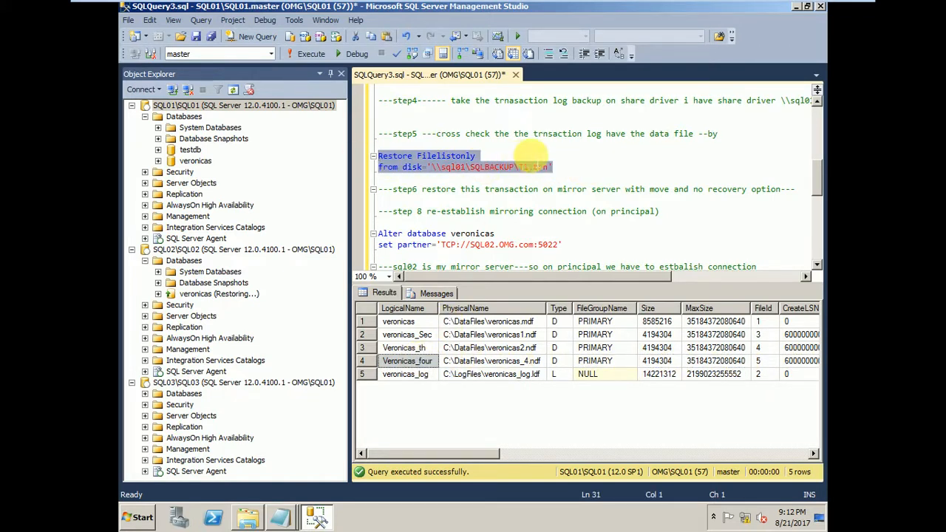
click(531, 154)
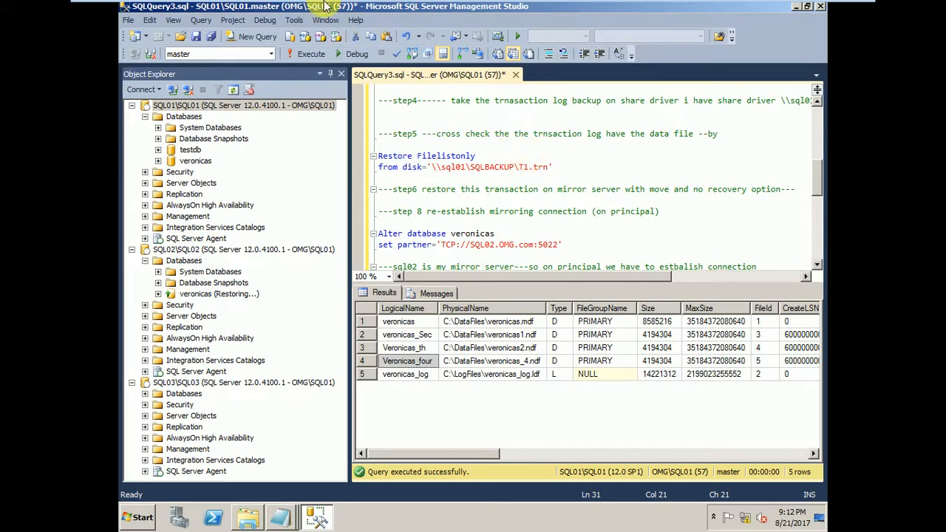
drag(554, 167, 376, 156)
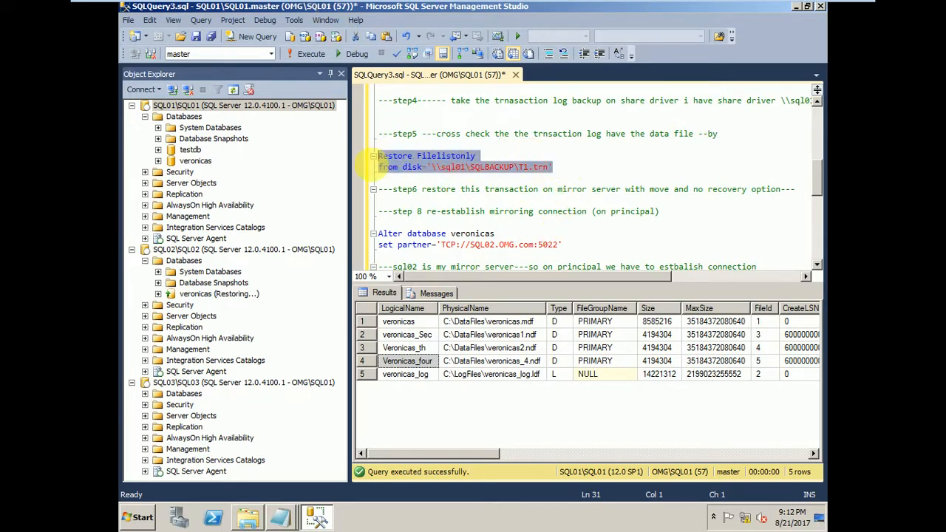
Refresh the SQL02 server node in Object Explorer on the SQL01 machine.
click(198, 251)
right_click(200, 255)
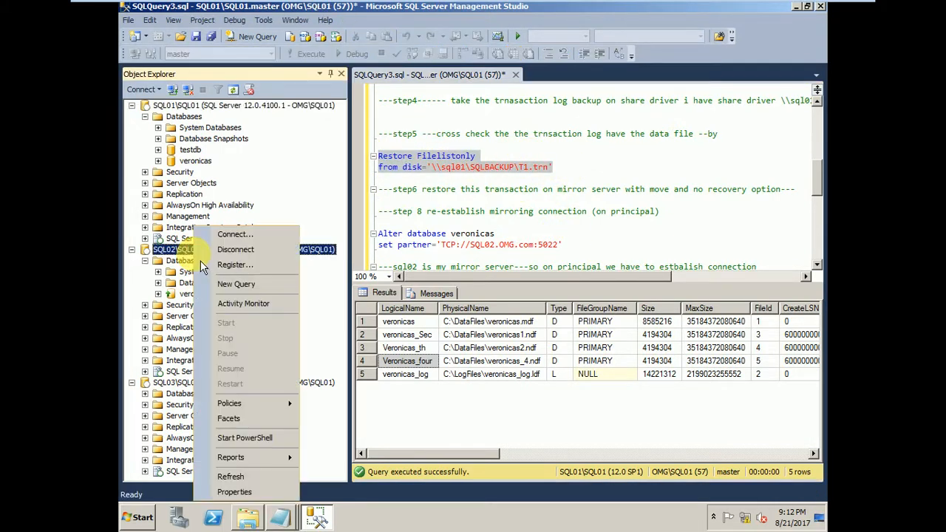
click(222, 475)
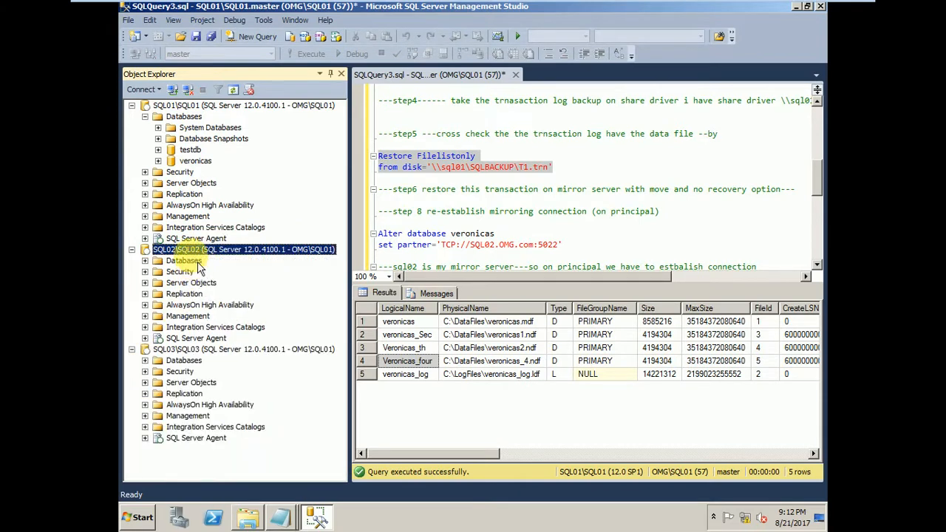
Switch to the SQL02 virtual machine and delete the old Alter database veronicas set partner statement from its query.
mouse_move(342, 7)
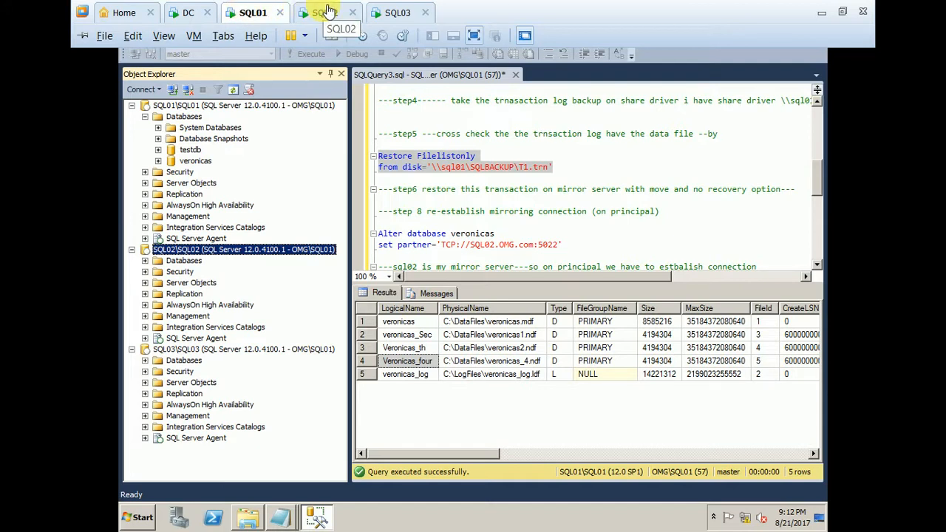
click(329, 13)
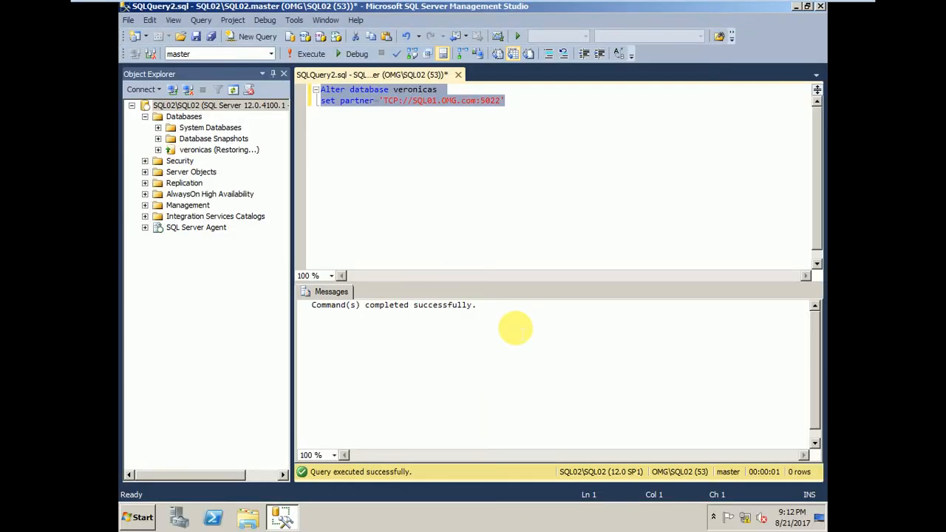
click(417, 109)
drag(516, 101, 275, 89)
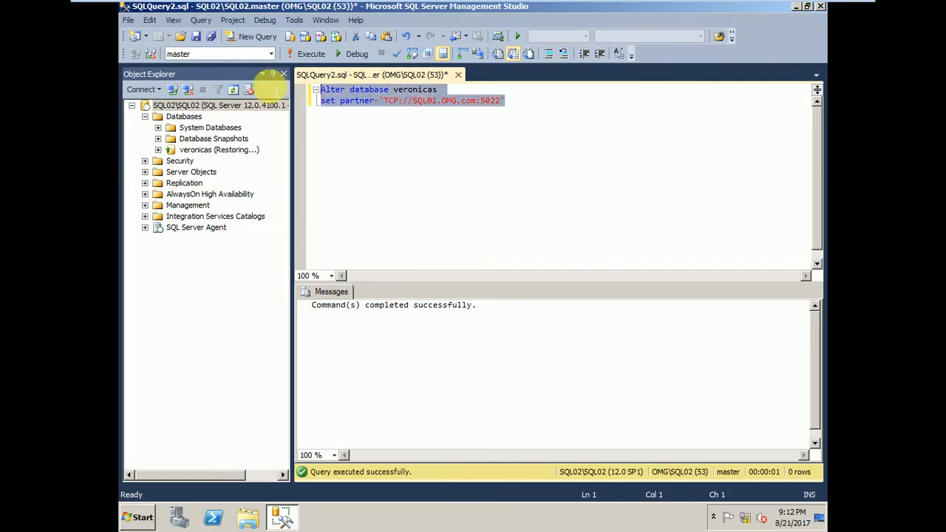
key(Delete)
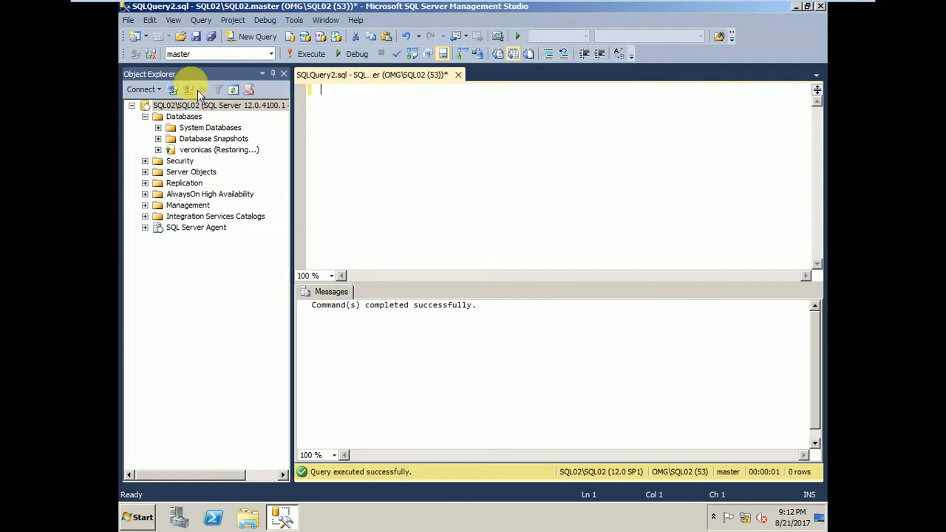
Refresh the SQL02 server node in Object Explorer and show its databases.
right_click(181, 107)
click(217, 354)
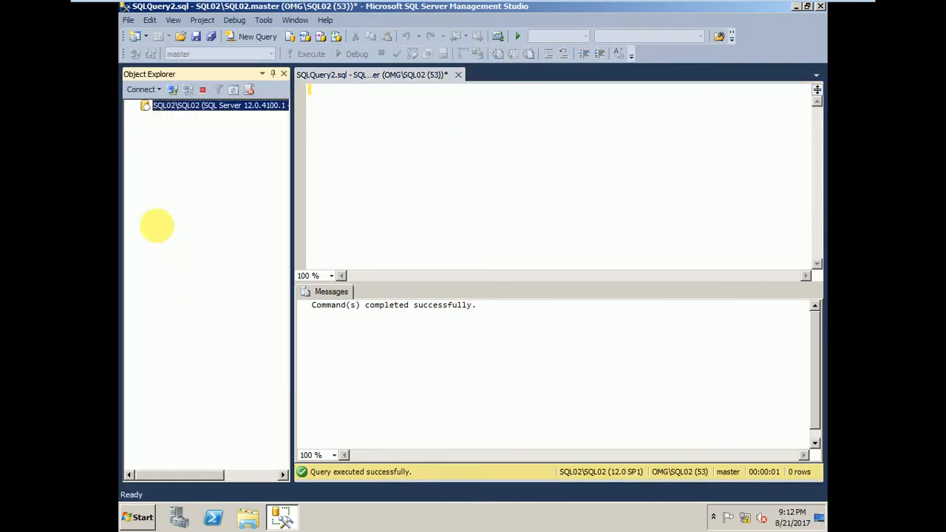
click(145, 117)
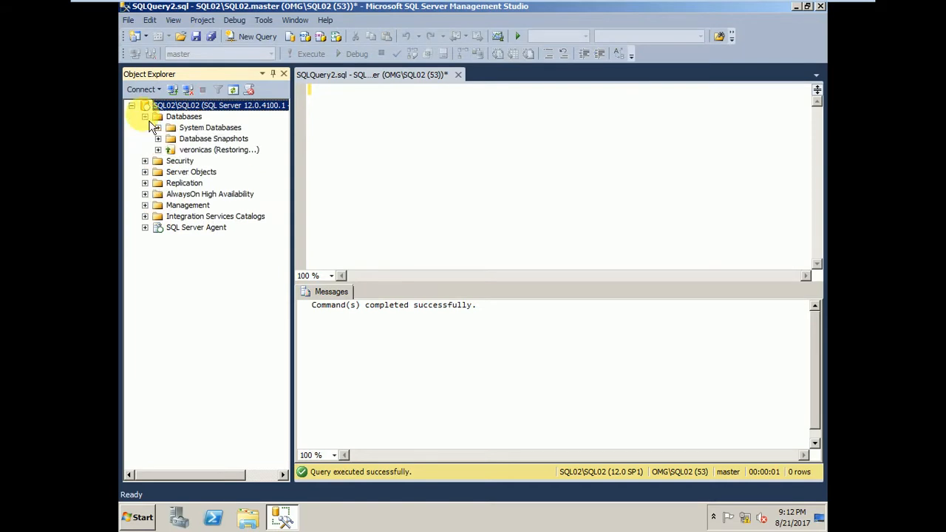
Open the database restore settings for the veronicas database on SQL02.
right_click(199, 150)
mouse_move(272, 212)
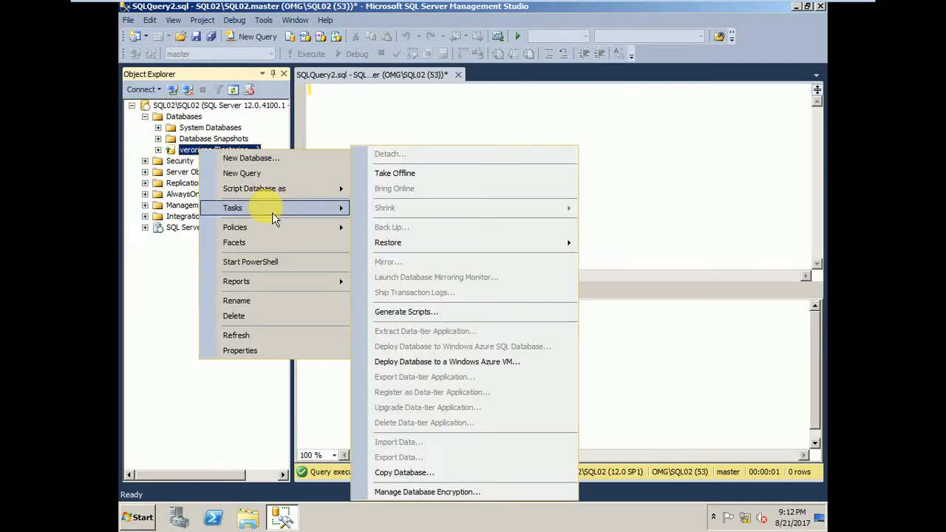
click(193, 151)
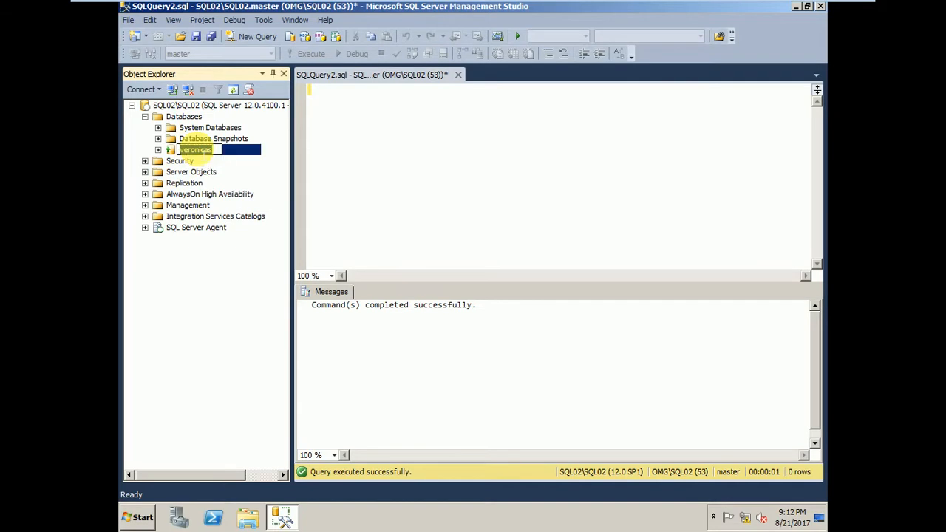
key(Escape)
right_click(211, 147)
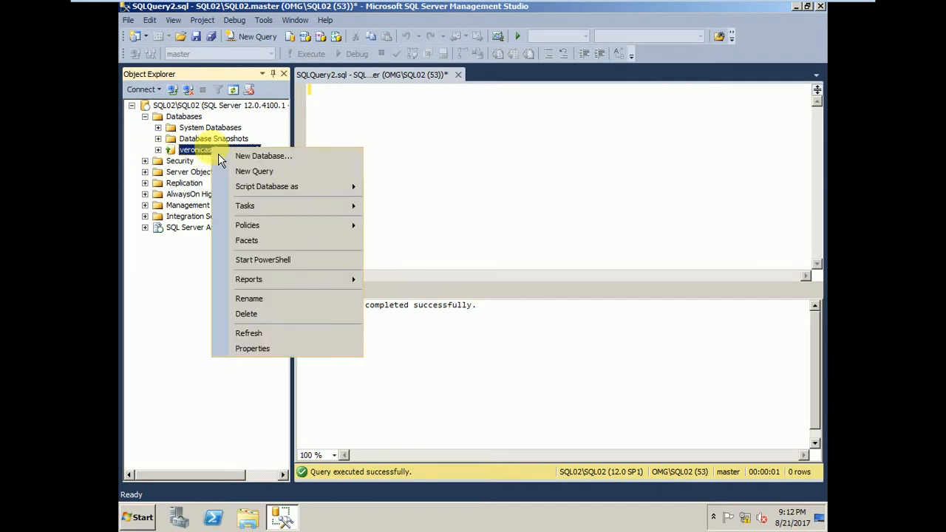
mouse_move(264, 207)
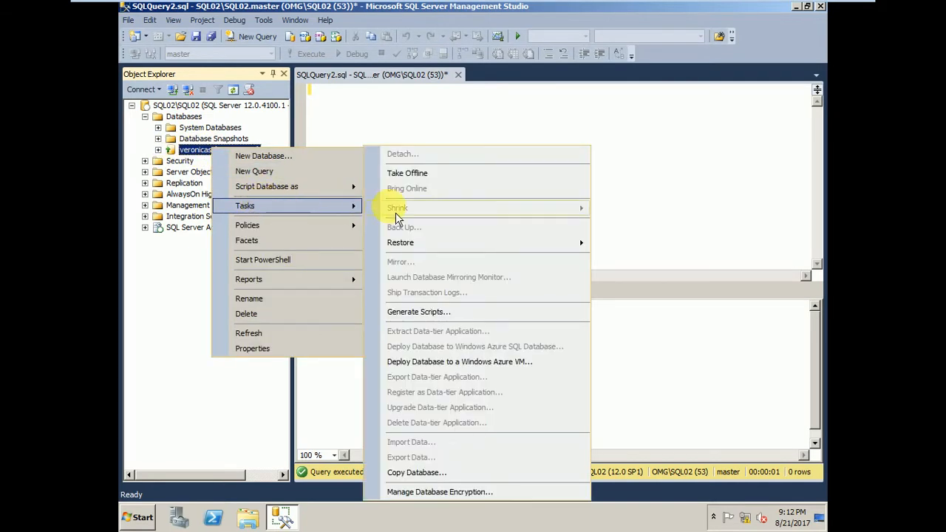
mouse_move(554, 249)
click(608, 245)
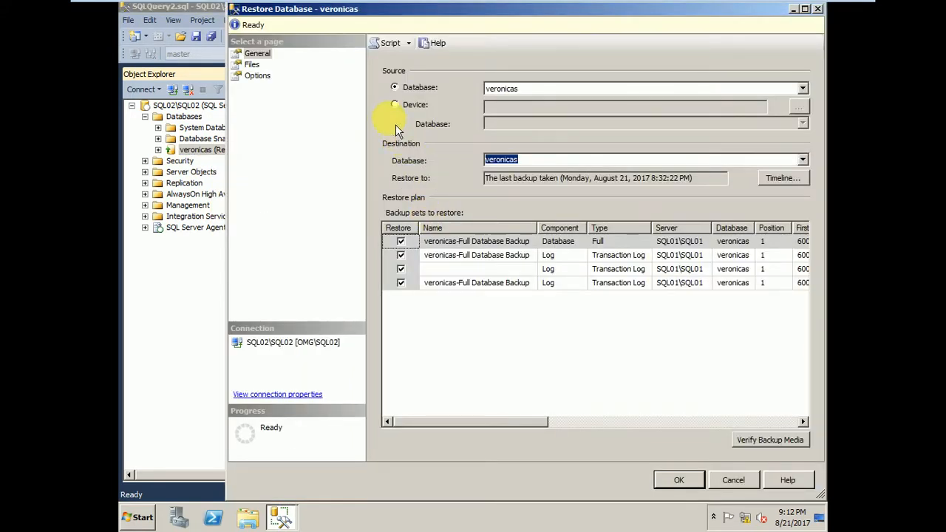
Set the restore source to a device using the backup file \\sql01\SQLBACKUP\T1.trn.
click(399, 107)
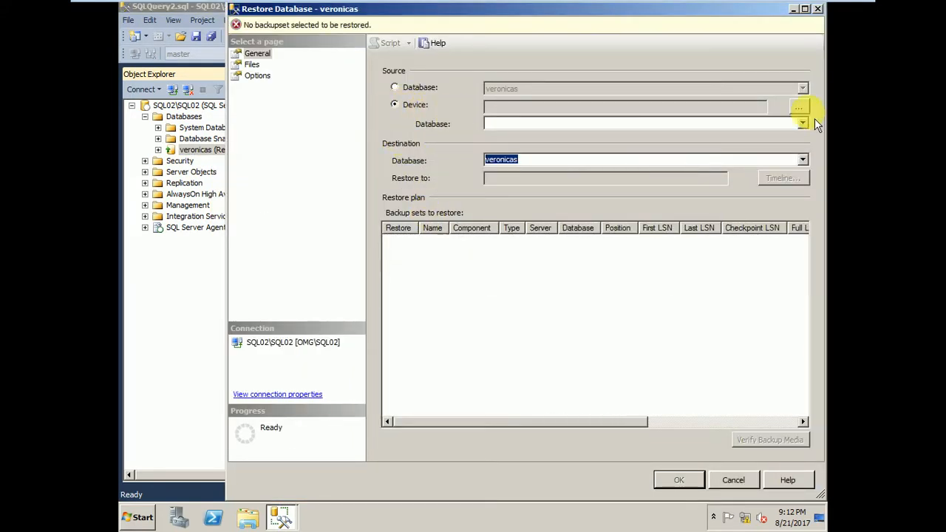
click(798, 107)
click(623, 215)
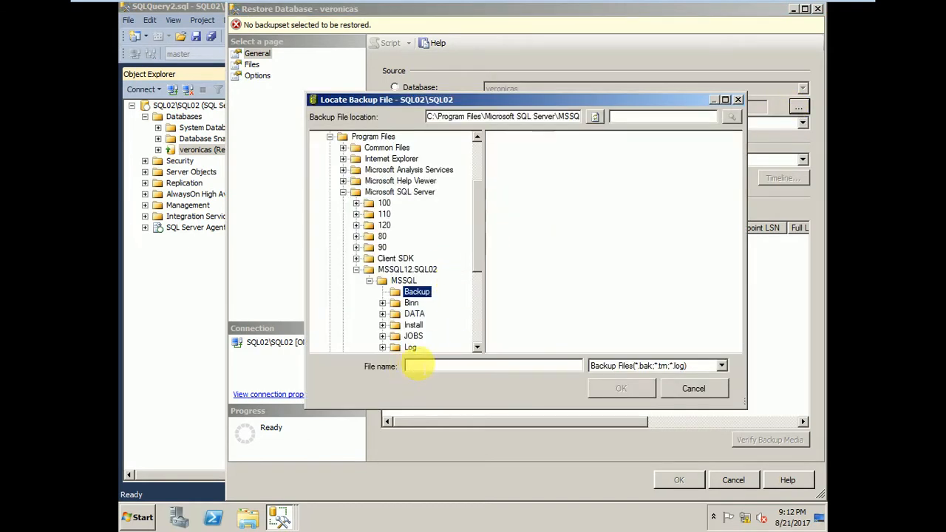
text(\\sql01\SQLBACKUP)
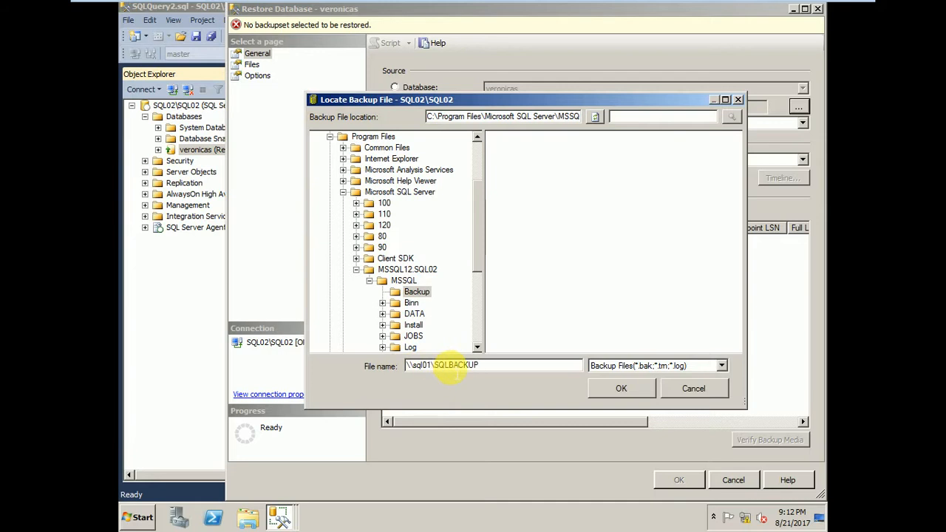
key(Return)
click(507, 142)
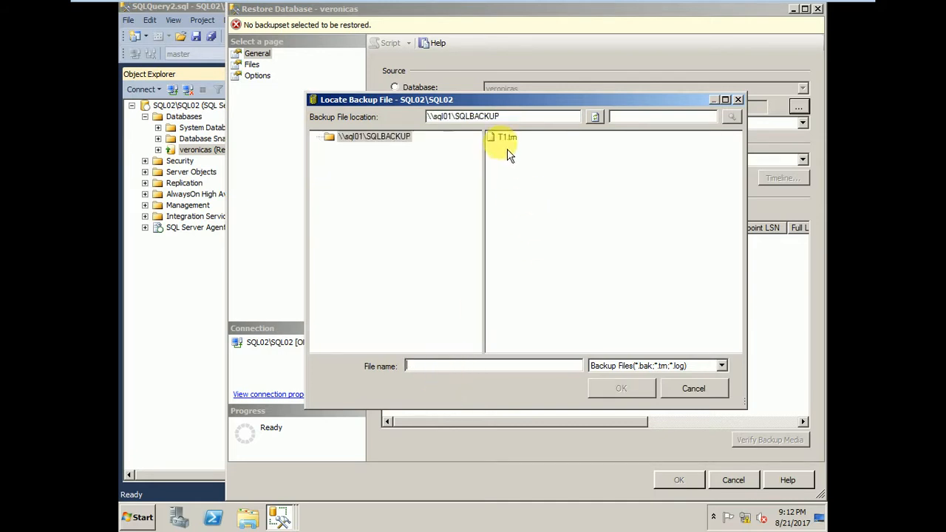
click(623, 388)
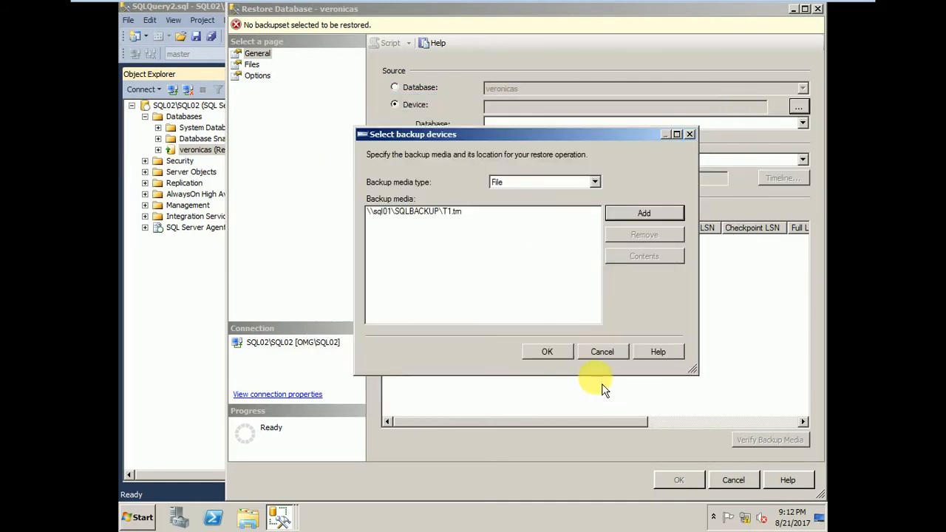
click(546, 352)
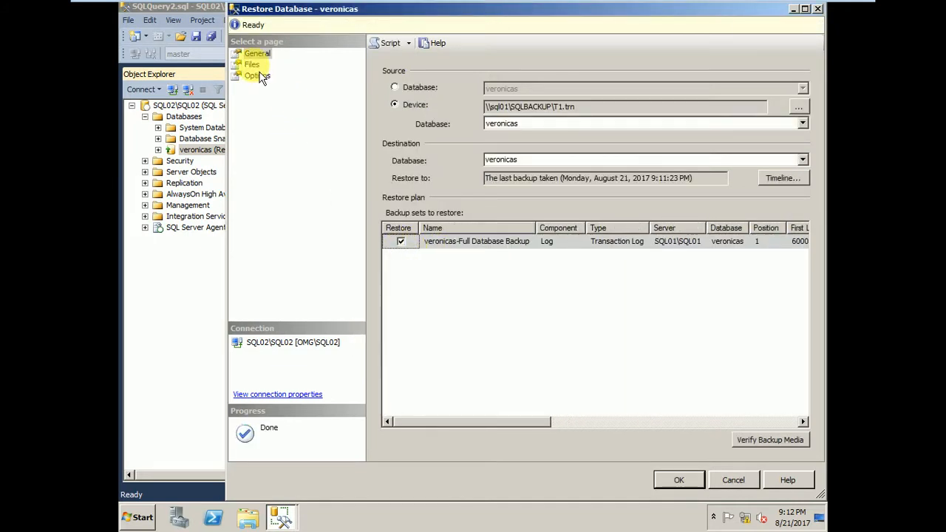
Examine the Veronicas_four entry in the list of database files covered by the restore.
click(252, 65)
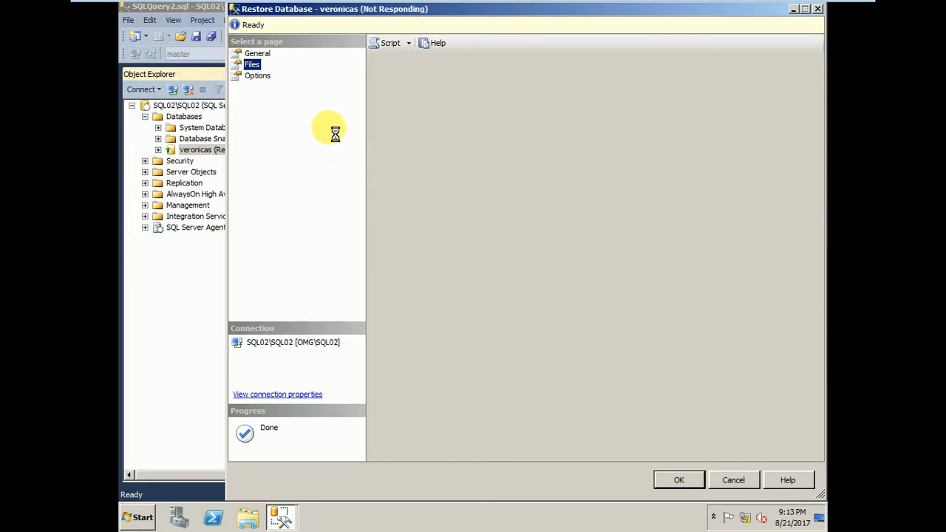
mouse_move(418, 3)
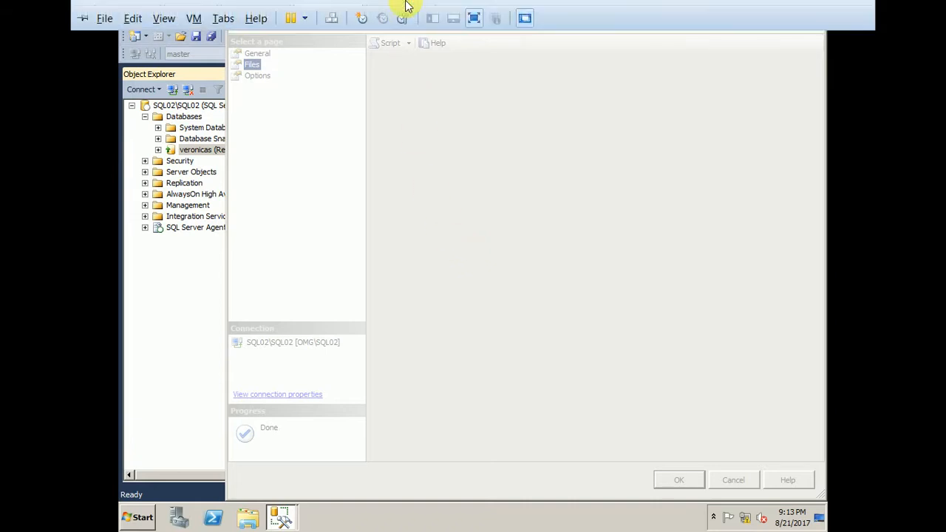
click(818, 11)
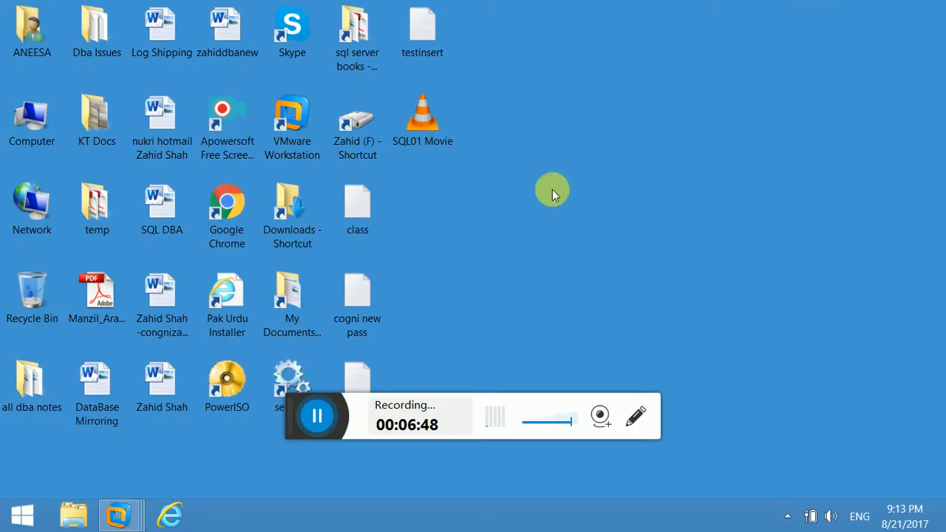
mouse_move(135, 522)
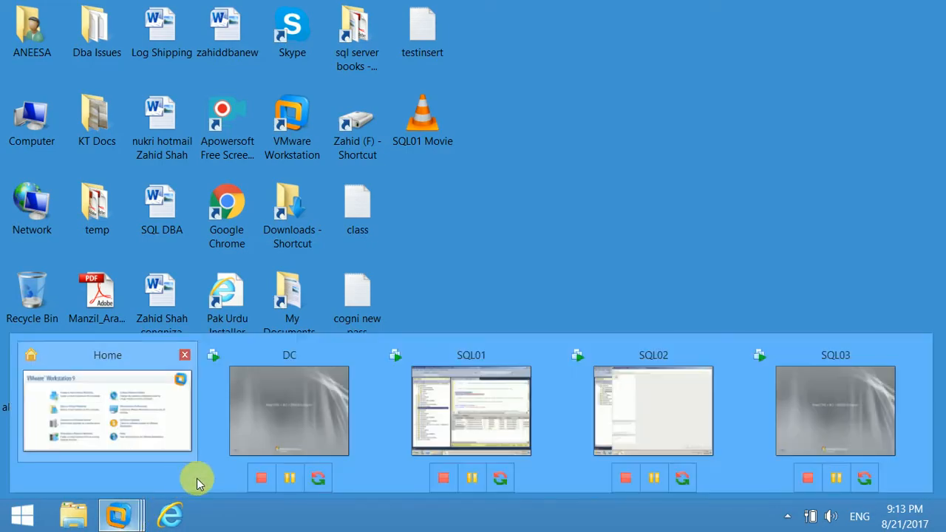
click(598, 437)
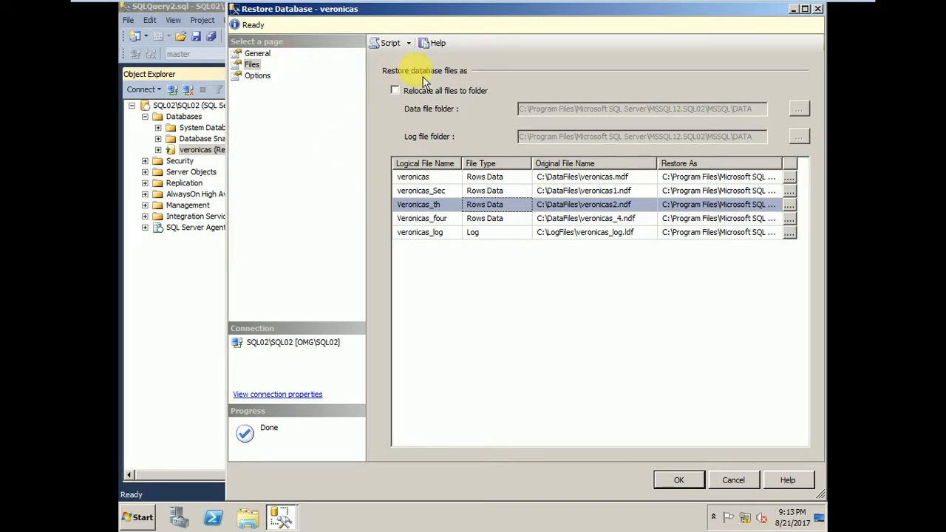
click(447, 218)
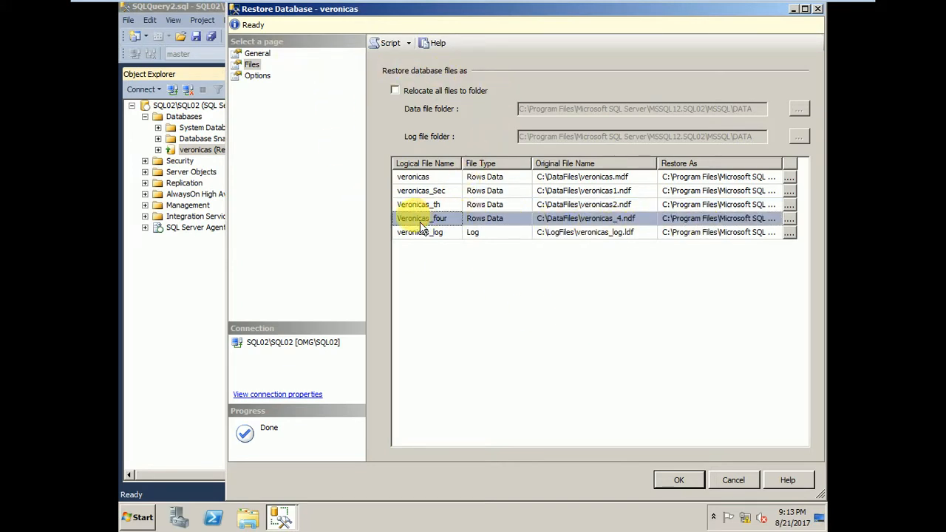
Restore the veronicas log backup with recovery state RESTORE WITH NORECOVERY and refresh the SQL02 server node.
click(260, 77)
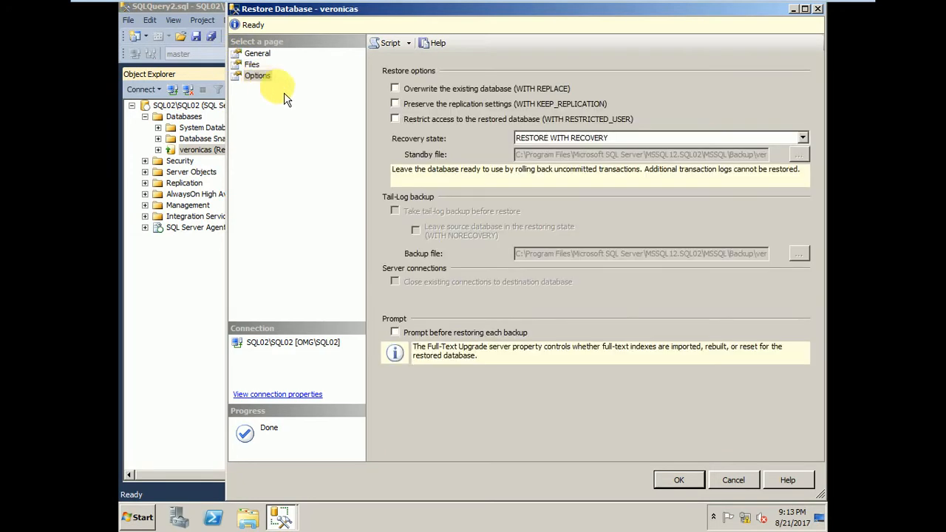
click(571, 140)
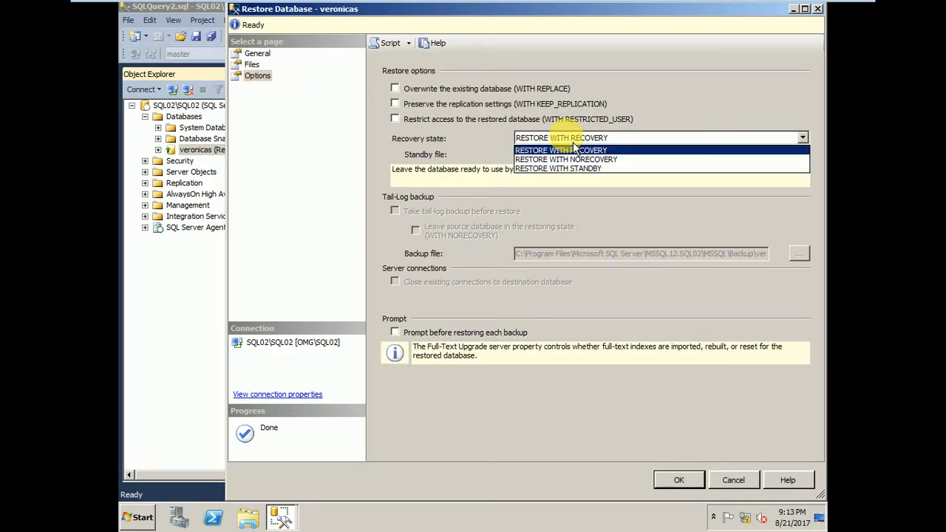
click(566, 162)
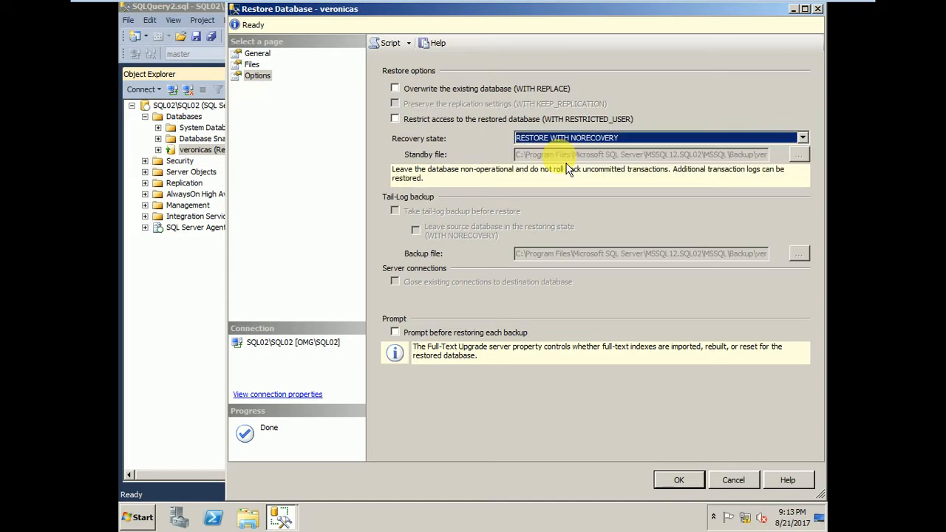
click(690, 487)
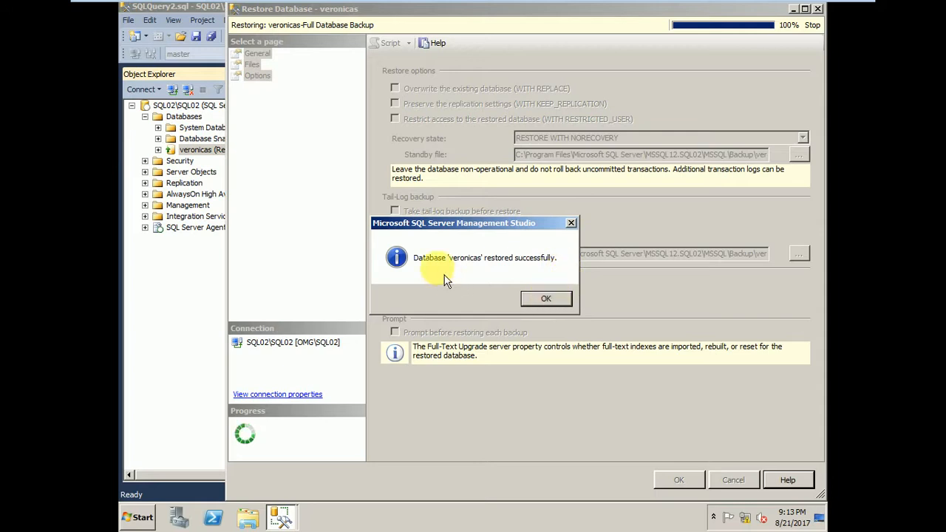
click(551, 302)
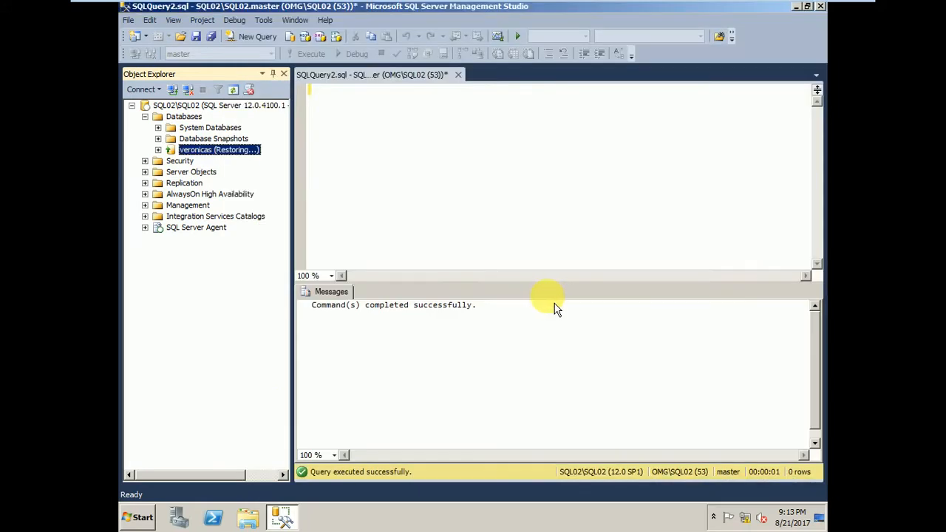
right_click(175, 106)
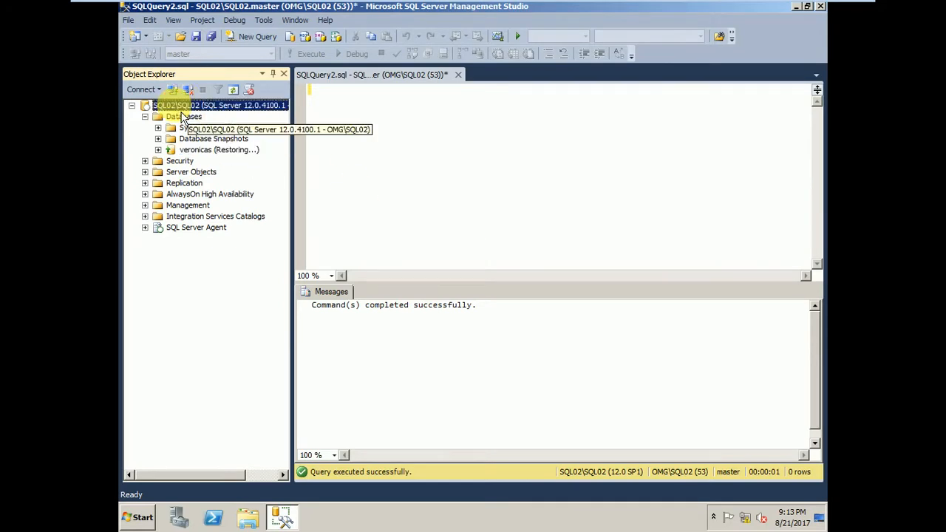
click(228, 361)
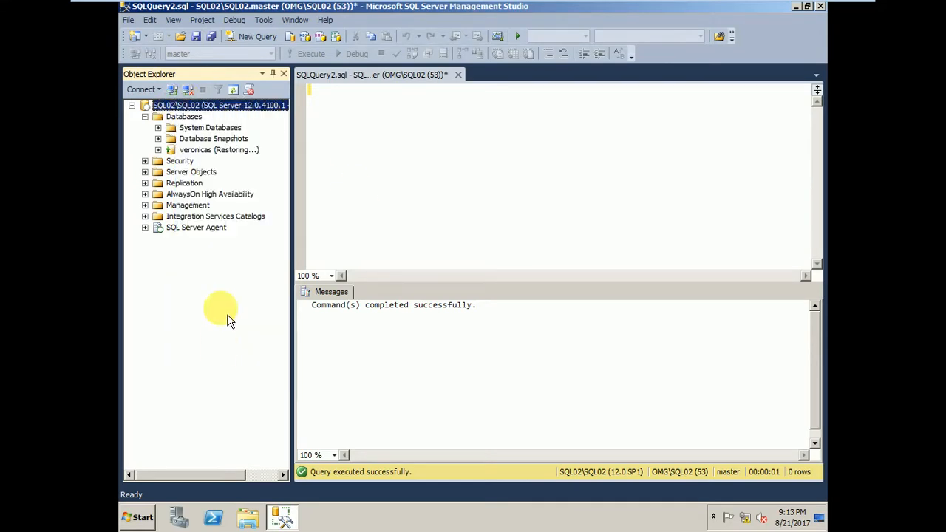
Copy the step7 Alter database veronicas set partner='TCP://SQL01.OMG.com:5022' statement from the SQL01 machine's script into the query on the SQL02 machine.
mouse_move(332, 8)
click(253, 13)
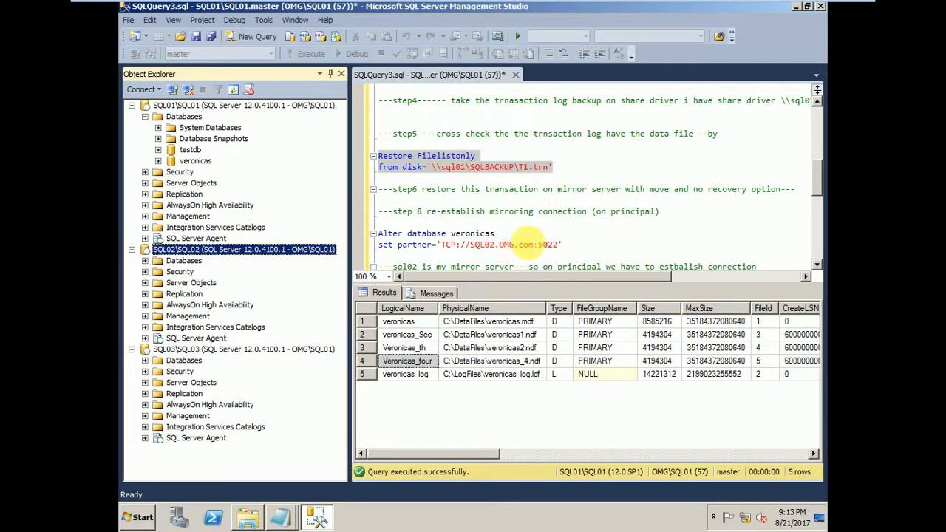
click(573, 236)
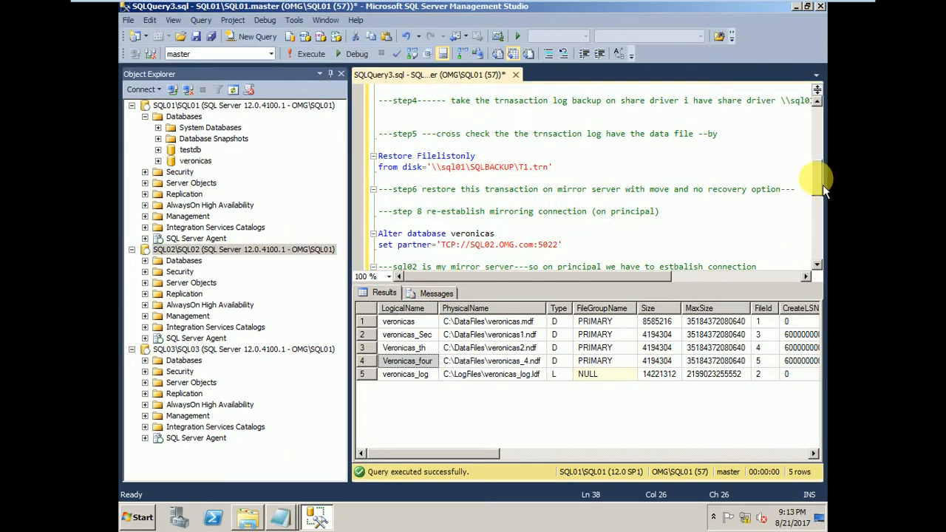
drag(823, 185, 823, 195)
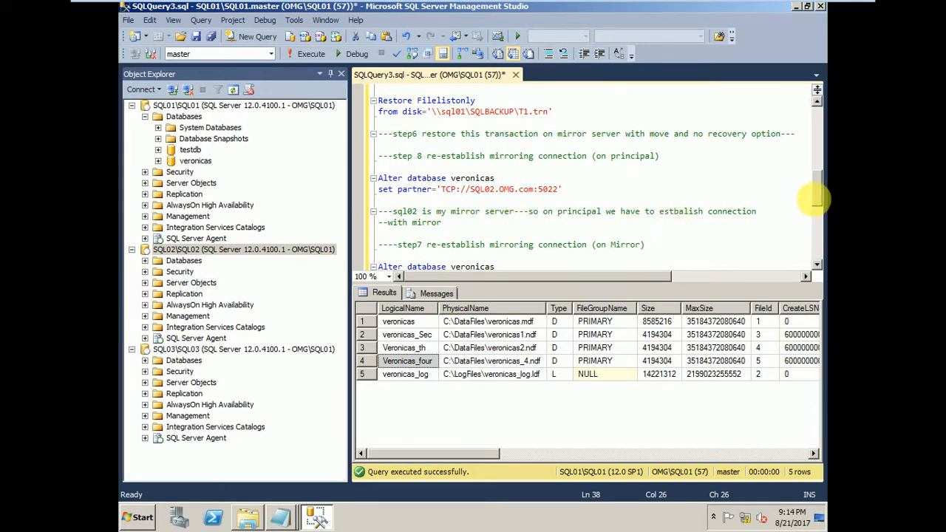
drag(825, 201, 827, 212)
drag(563, 222, 352, 201)
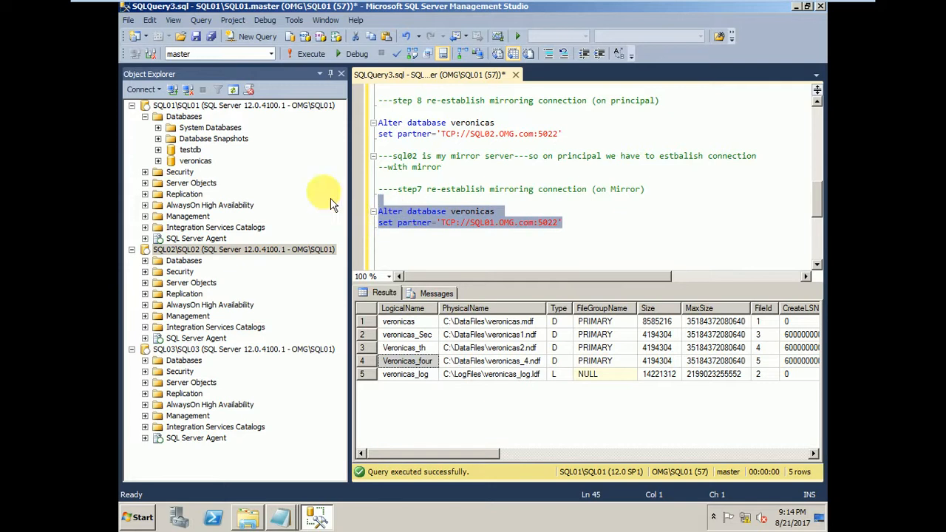
click(323, 15)
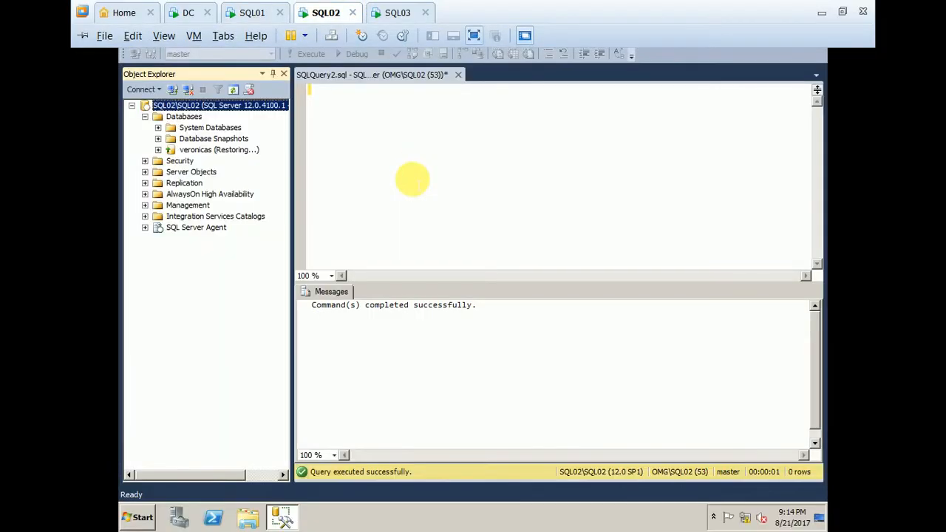
key(ctrl+v)
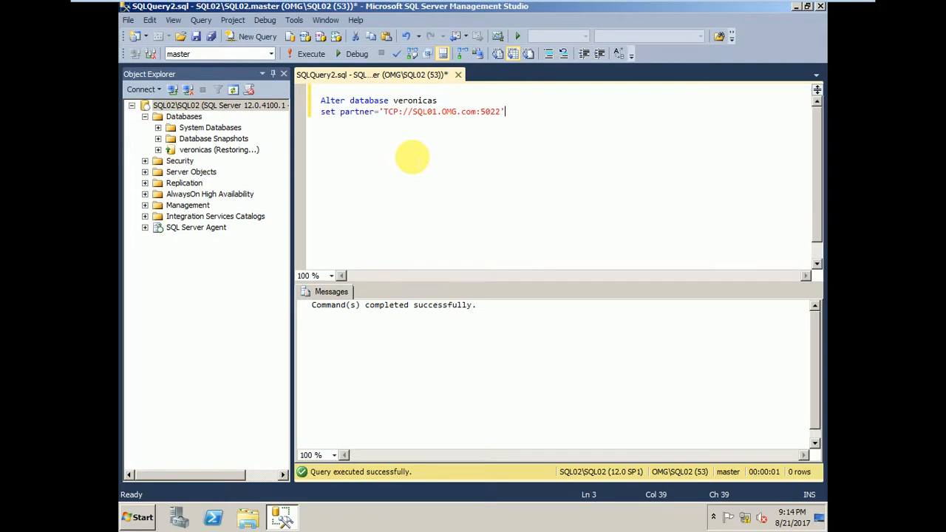
Examine the partner server address in the pasted Alter database veronicas statement.
drag(505, 112, 325, 96)
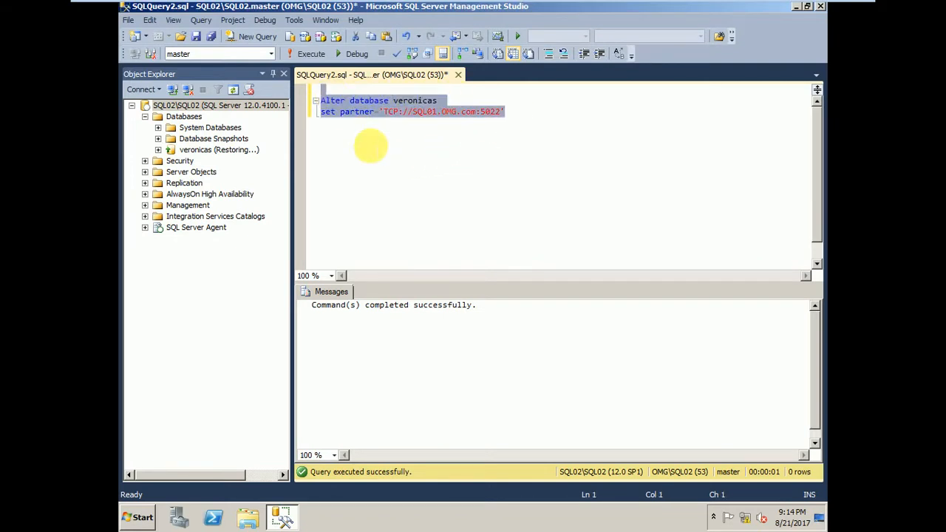
click(369, 139)
drag(439, 101, 486, 111)
click(336, 111)
click(413, 111)
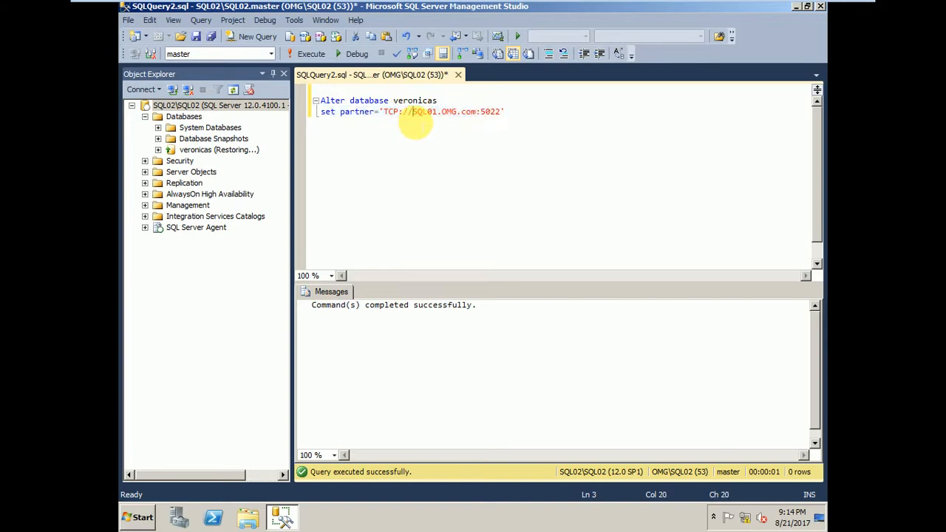
drag(412, 112, 407, 112)
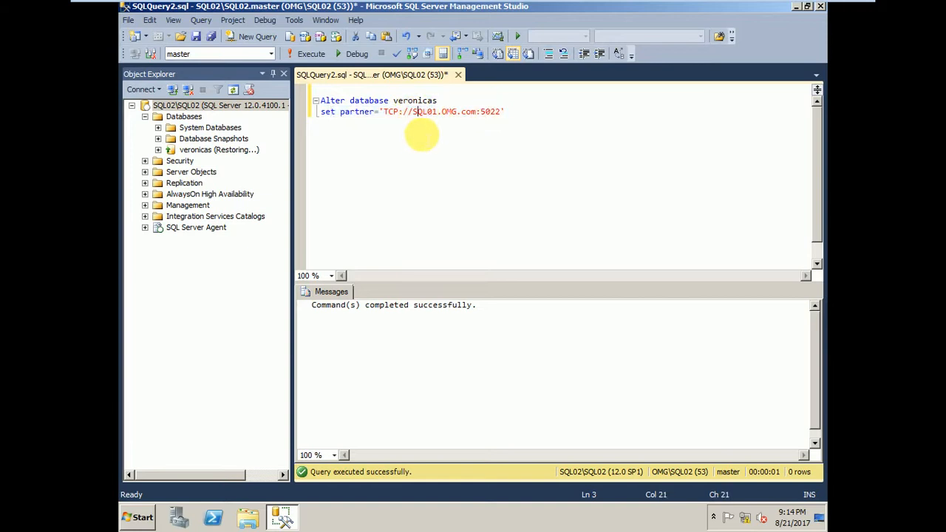
Execute the Alter database veronicas set partner='TCP://SQL01.OMG.com:5022' statement on the SQL02 machine.
drag(505, 111, 316, 90)
click(417, 148)
drag(504, 111, 318, 100)
click(373, 169)
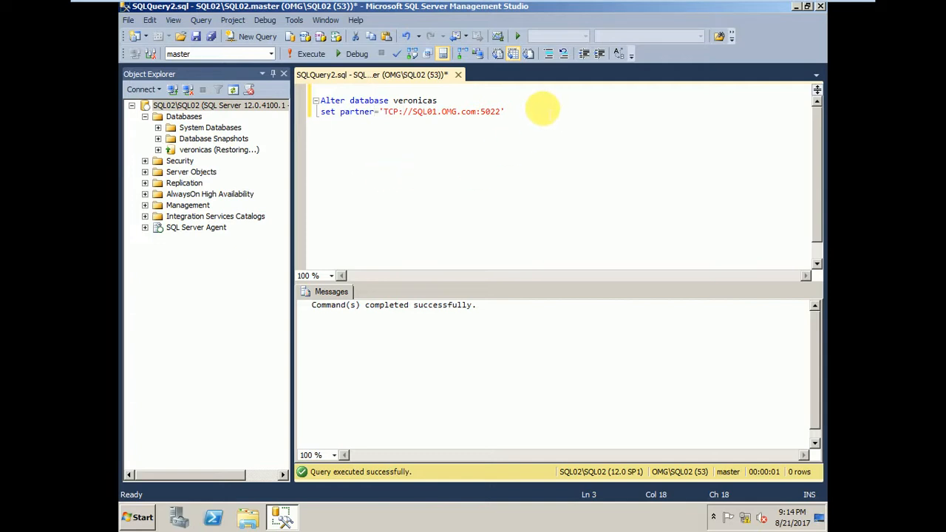
drag(505, 111, 330, 100)
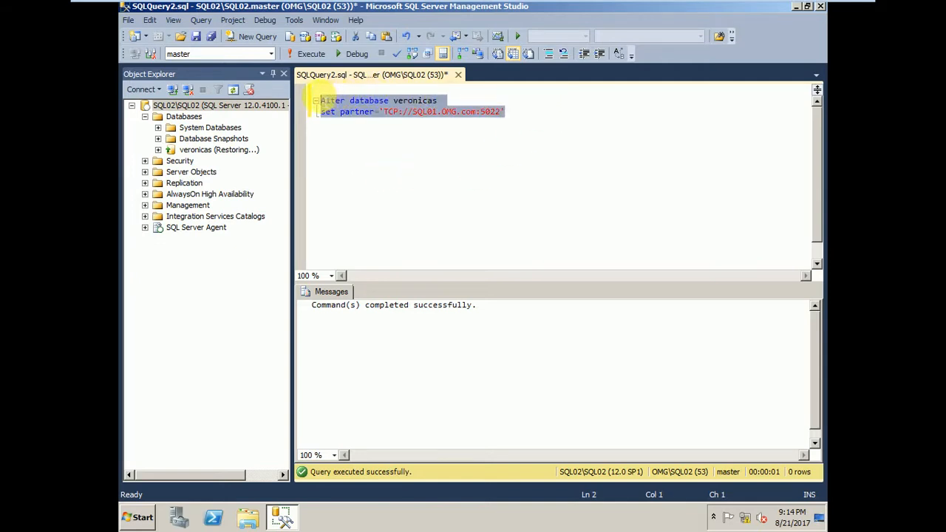
click(310, 54)
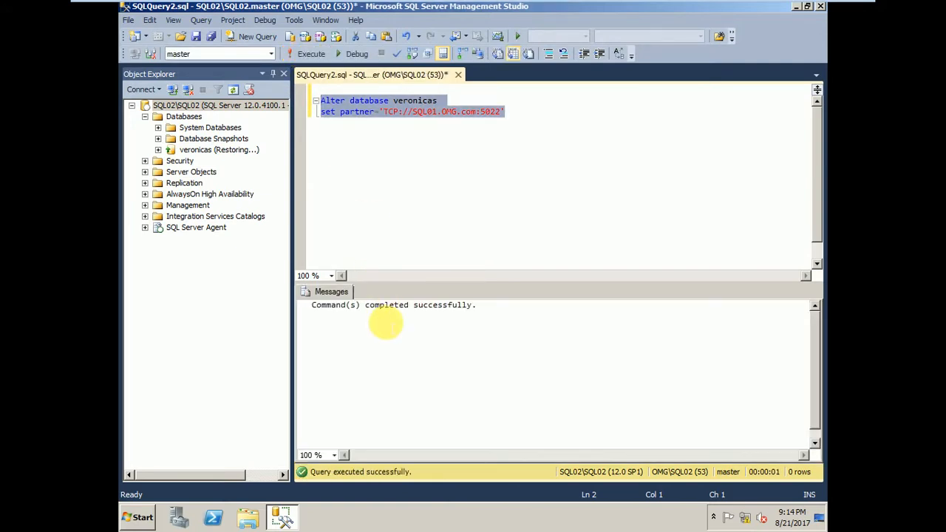
click(474, 173)
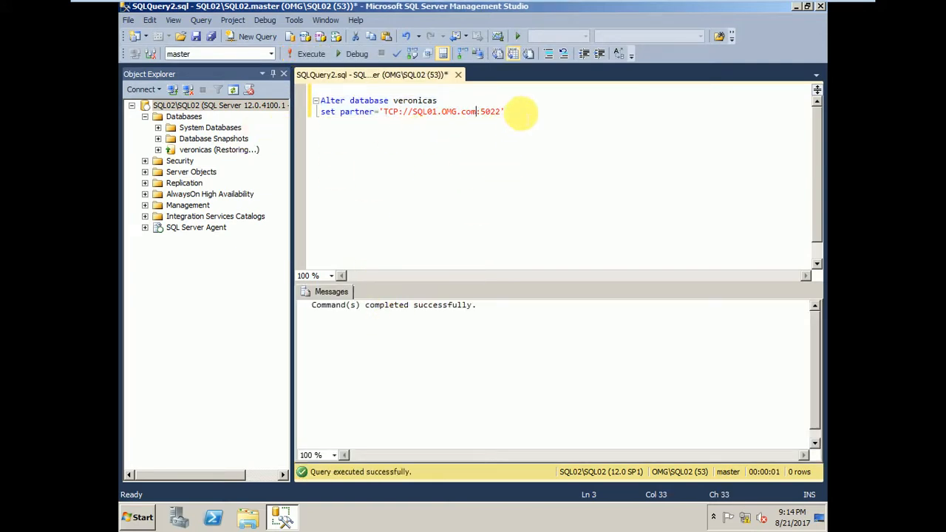
drag(505, 112, 322, 101)
click(364, 159)
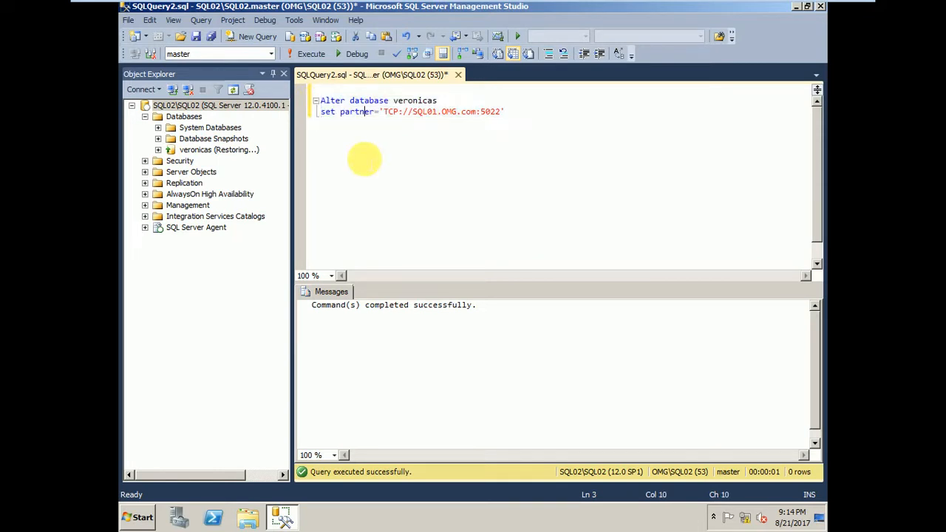
drag(505, 111, 319, 95)
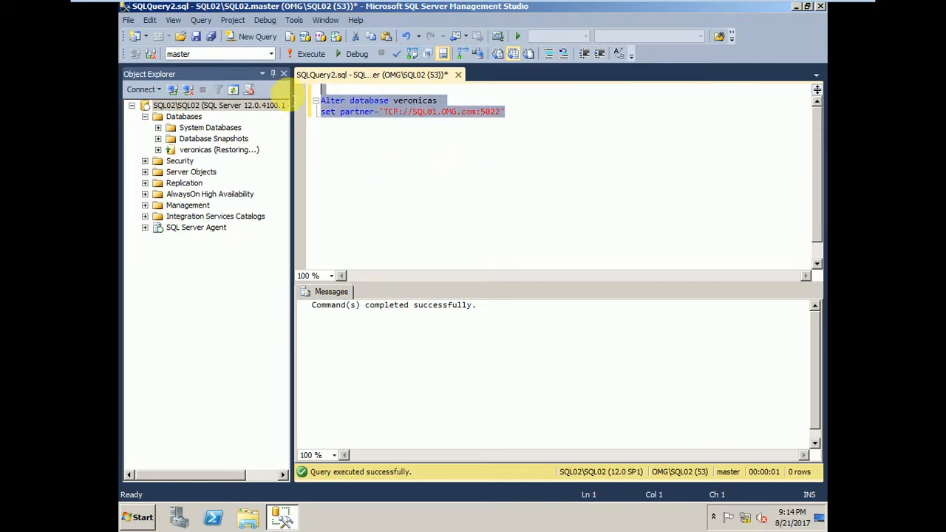
click(442, 203)
Switch to the SQL01 machine and execute the step 8 Alter database veronicas set partner='TCP://SQL02.OMG.com:5022' statement.
mouse_move(329, 7)
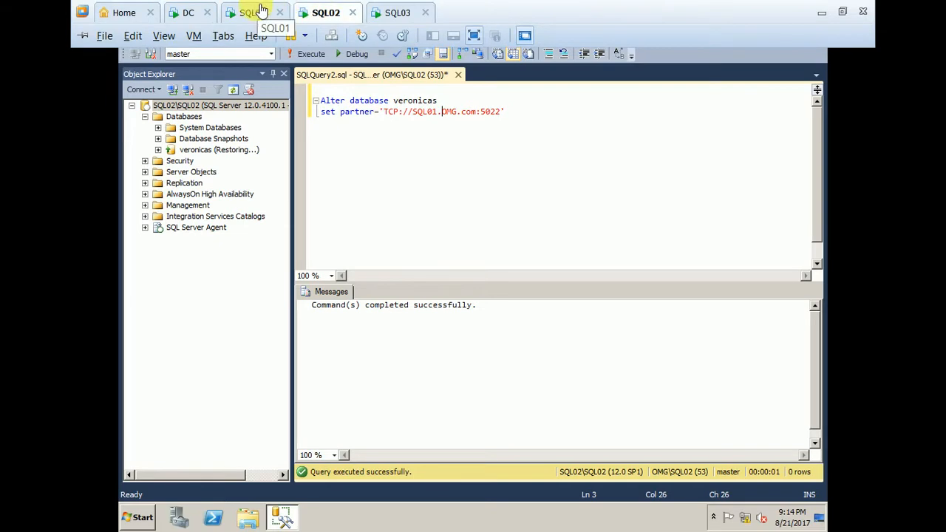
click(259, 11)
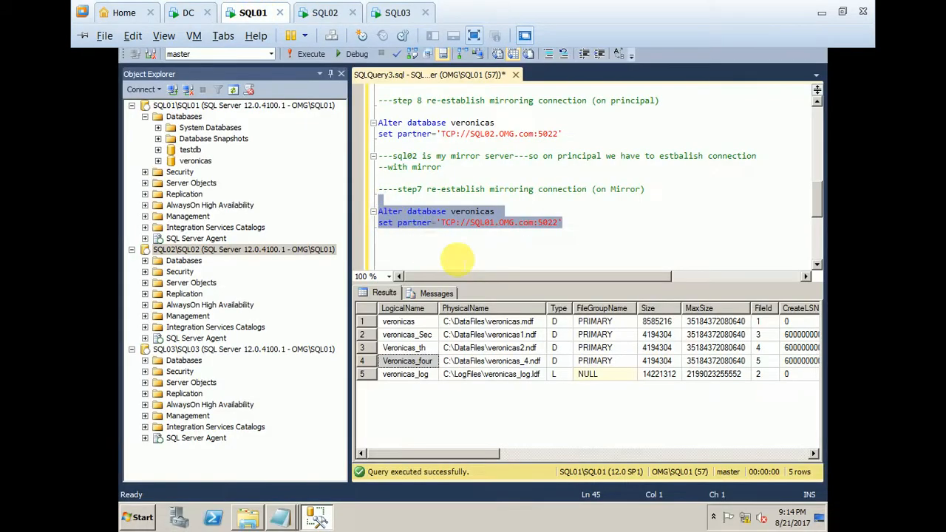
click(574, 231)
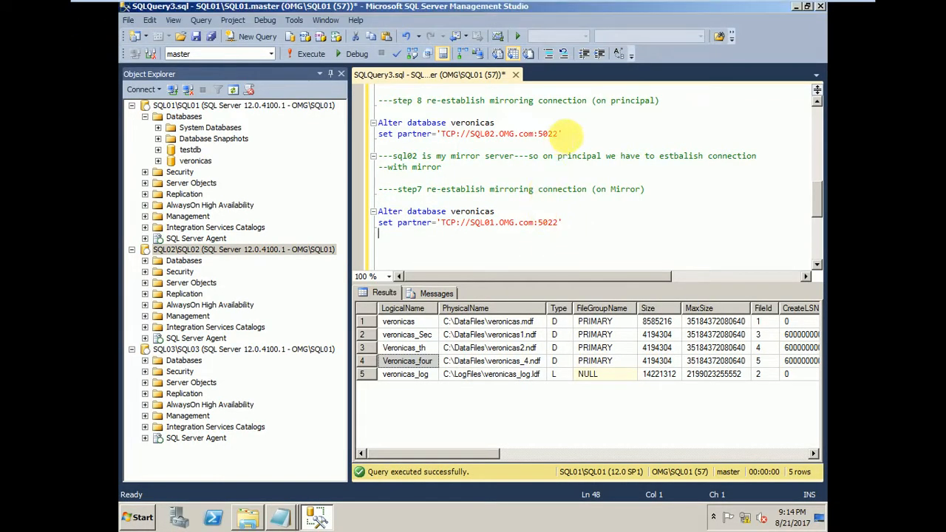
drag(563, 134, 379, 122)
drag(465, 133, 490, 134)
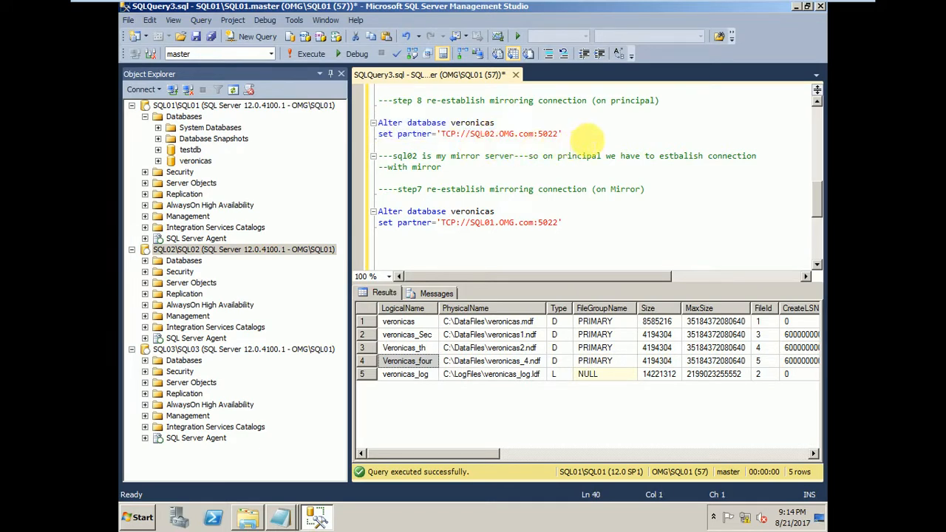
drag(563, 133, 379, 123)
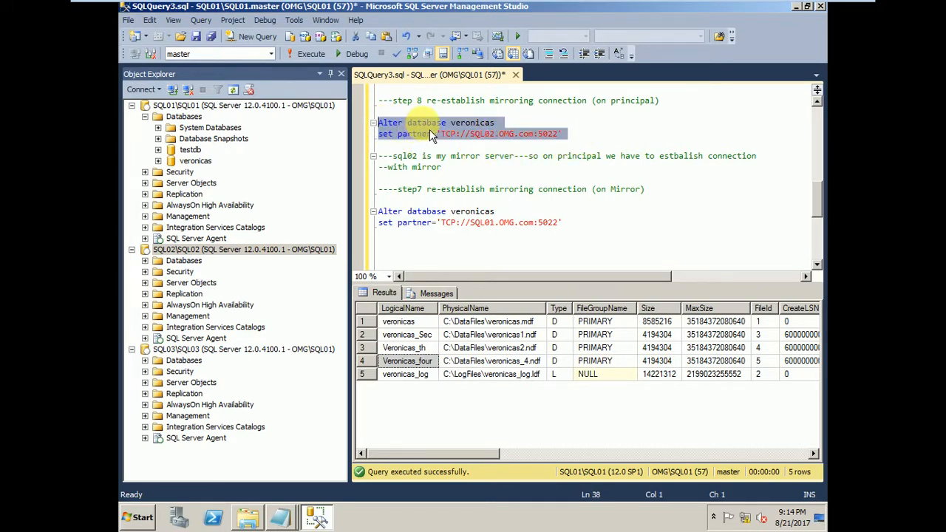
click(483, 139)
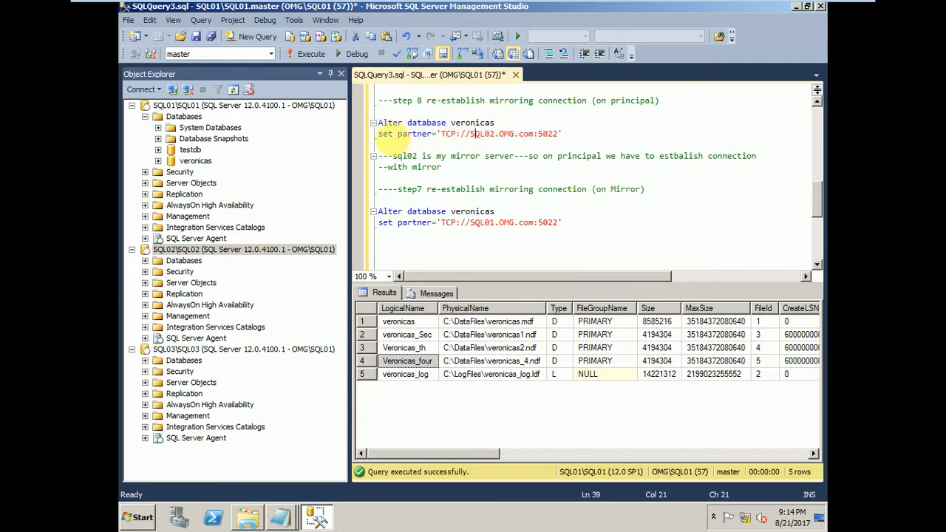
drag(466, 133, 563, 133)
click(477, 142)
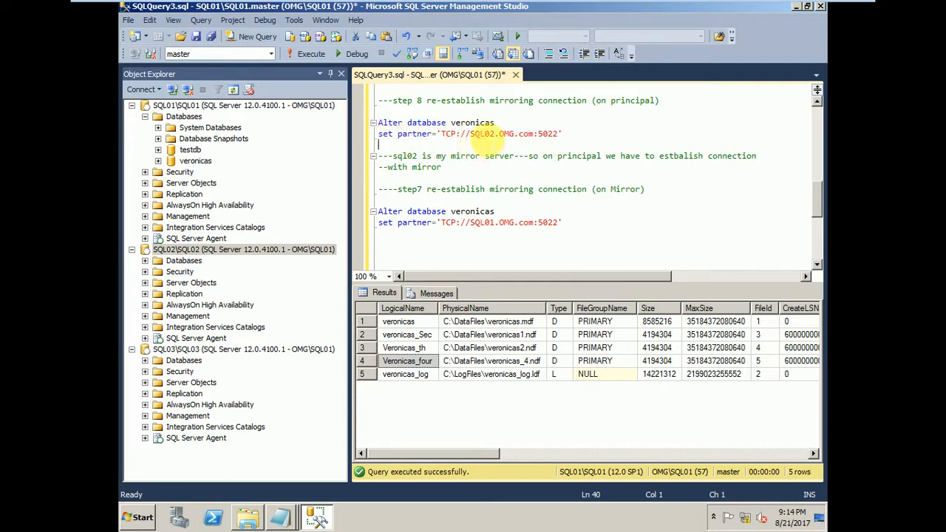
drag(494, 134, 460, 134)
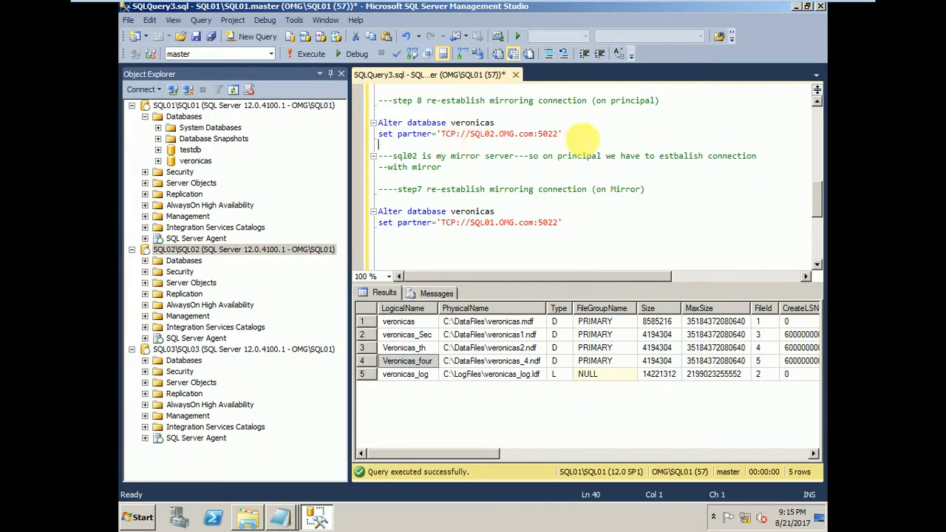
drag(563, 134, 407, 123)
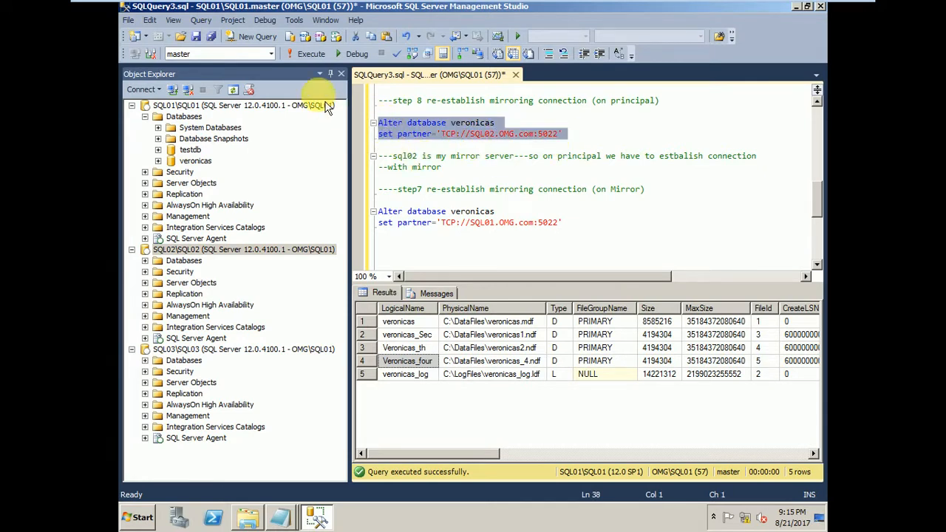
click(312, 62)
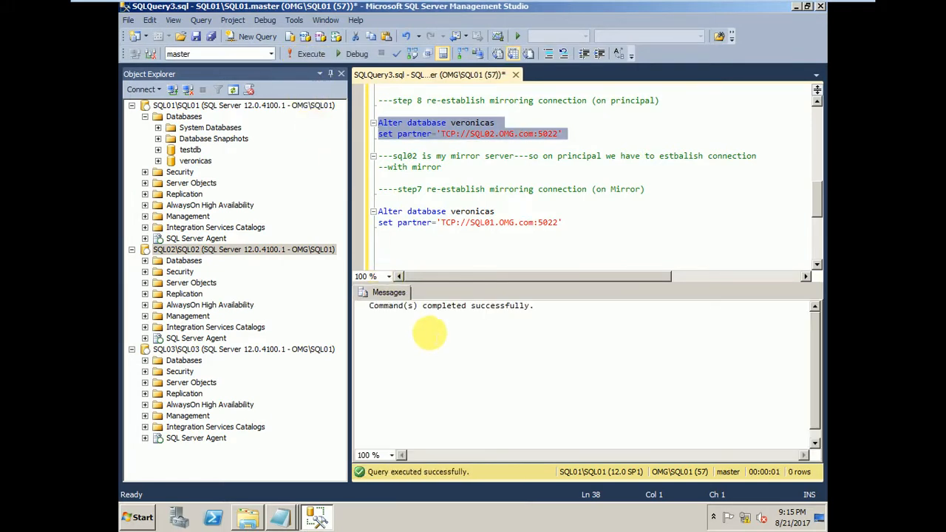
Refresh the SQL01 and SQL02 server nodes and expand their Databases folders.
click(255, 107)
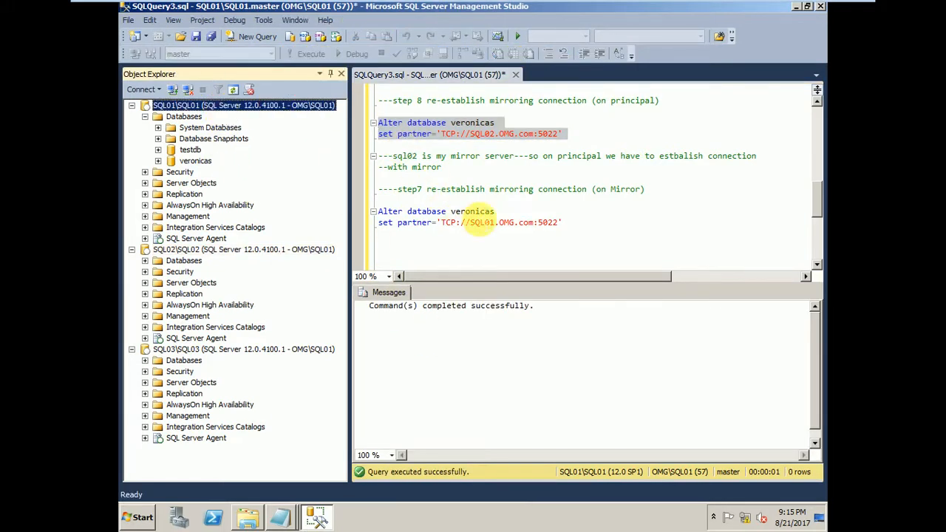
click(482, 238)
click(201, 107)
right_click(197, 107)
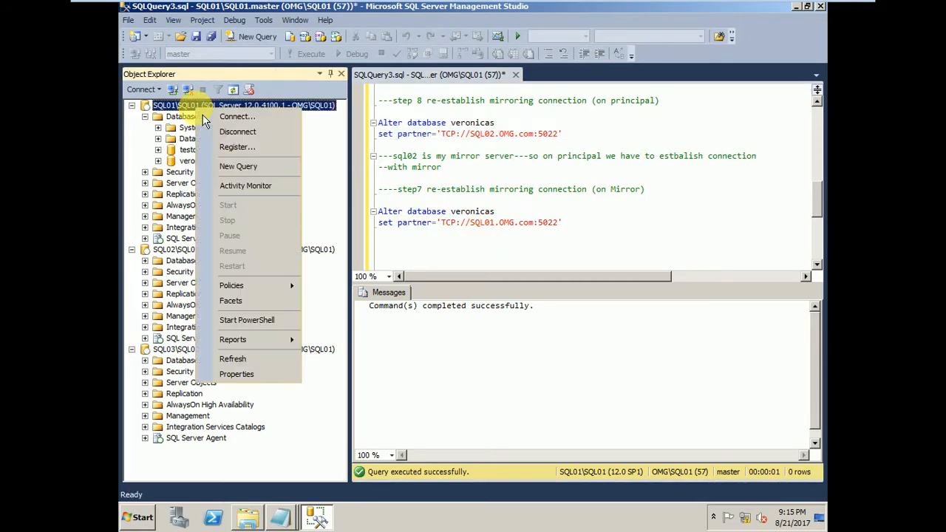
click(221, 359)
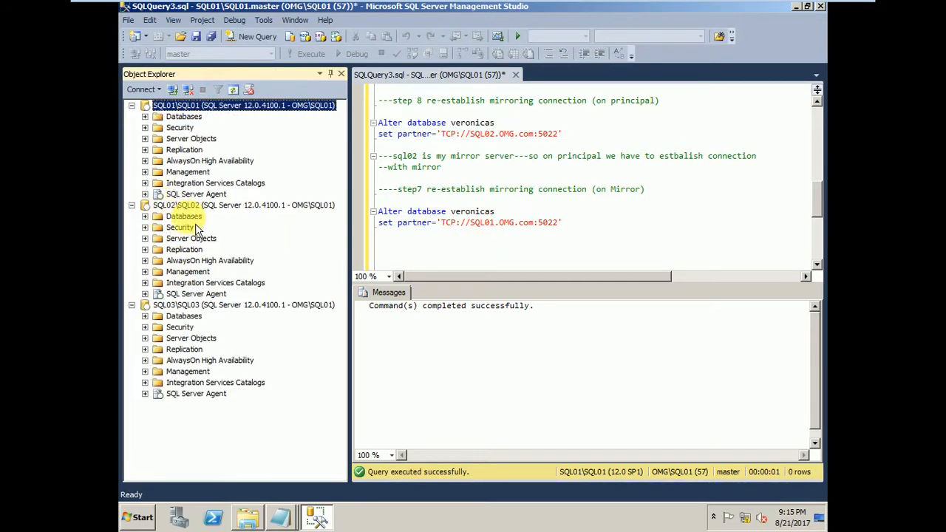
right_click(194, 207)
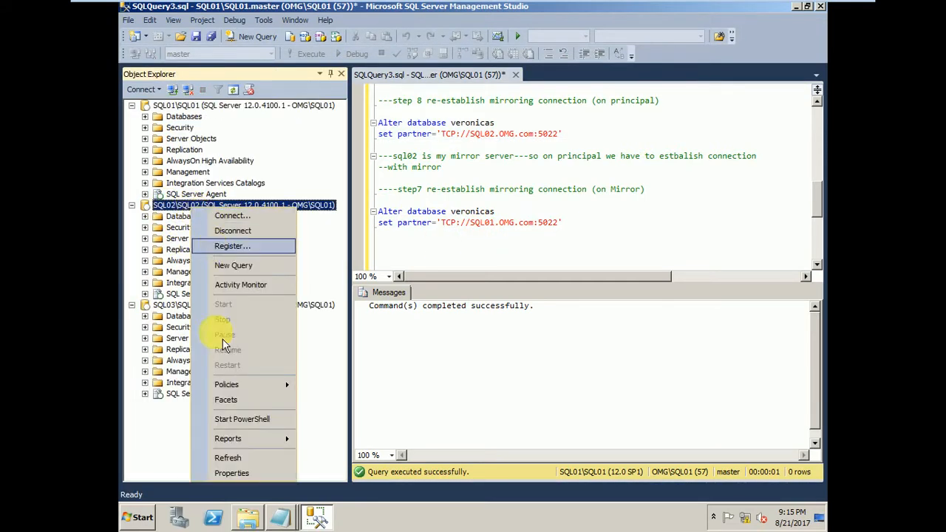
click(230, 461)
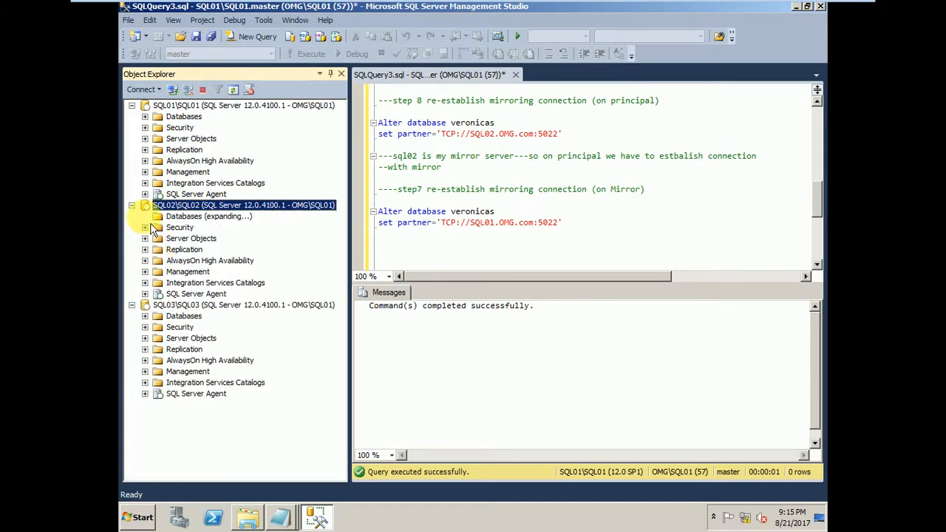
click(145, 116)
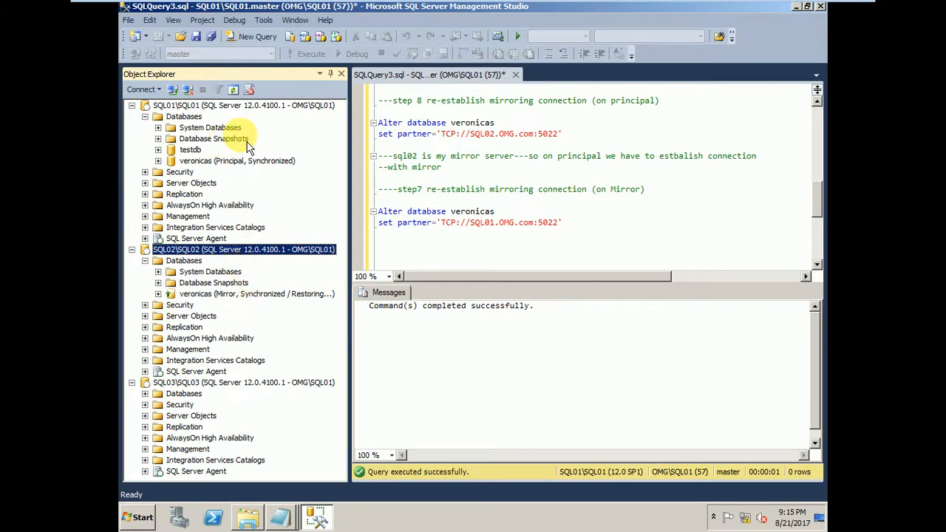
In the mirroring properties of the veronicas database on SQL01, set the witness to TCP://SQL03.OMG.com:5022 and save the configuration.
click(244, 160)
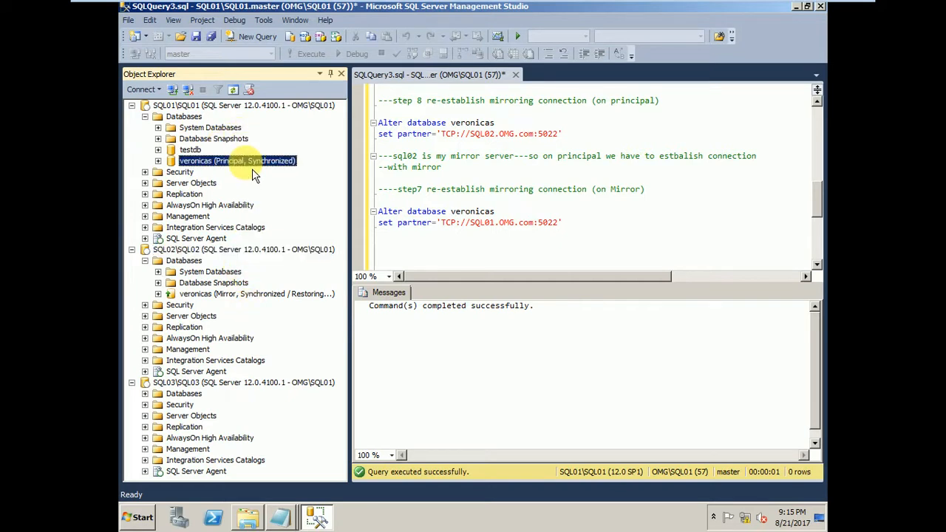
right_click(253, 172)
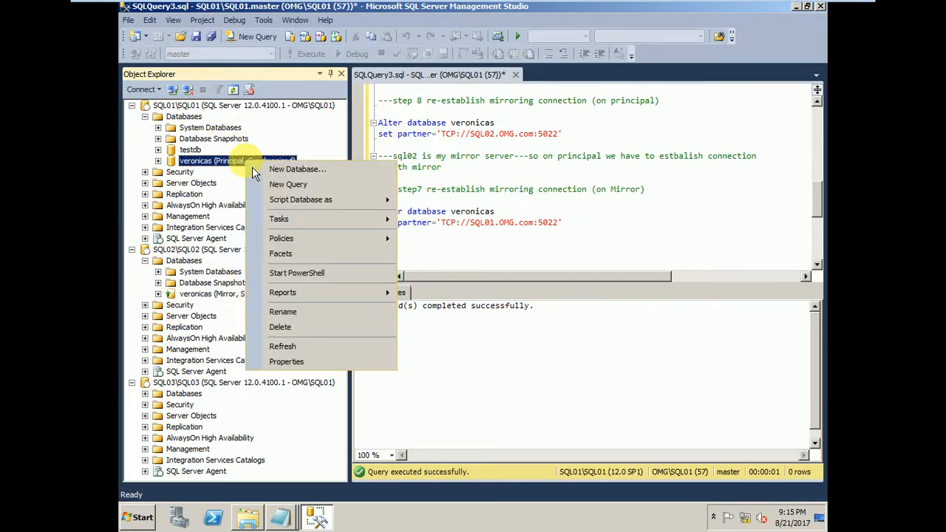
mouse_move(298, 224)
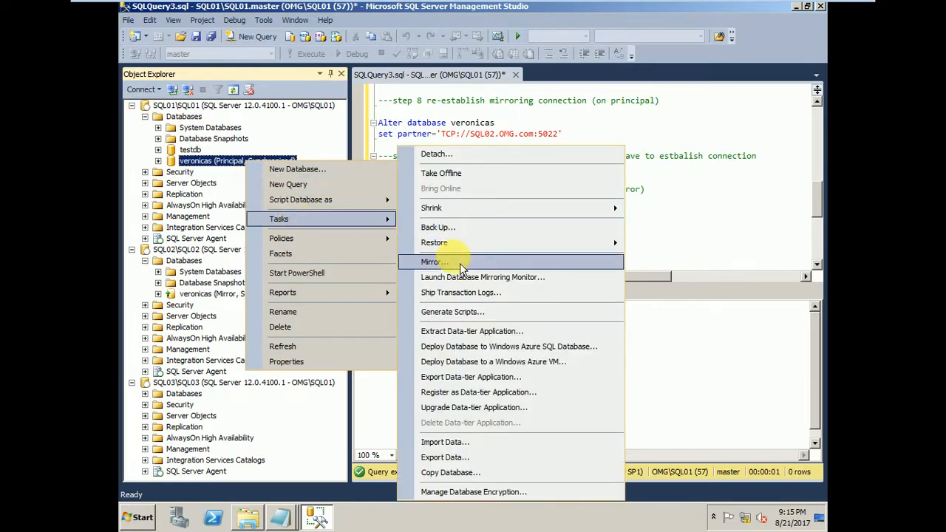
click(436, 262)
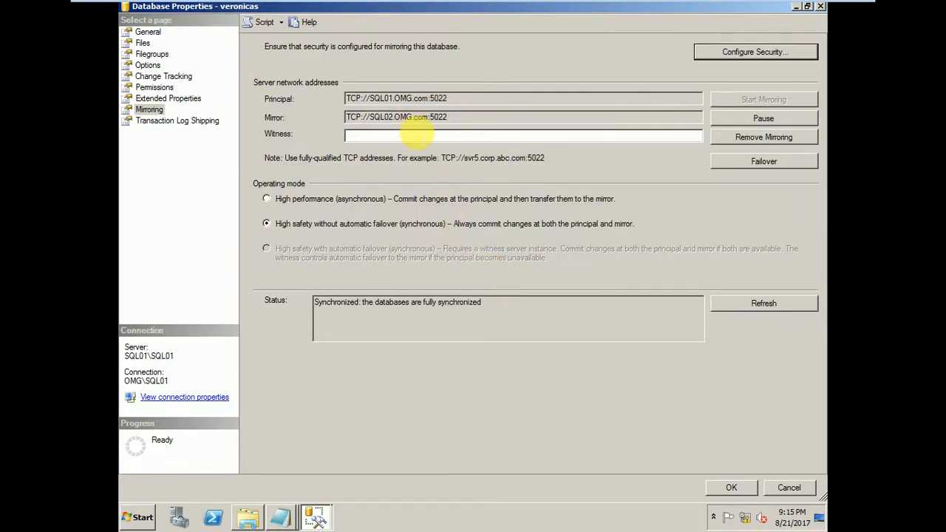
drag(462, 116, 192, 104)
key(ctrl+c)
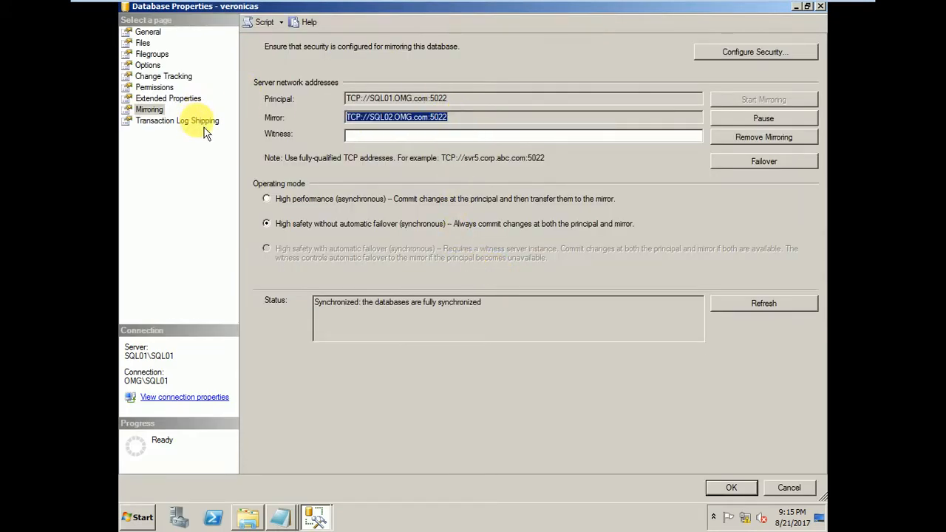
click(356, 136)
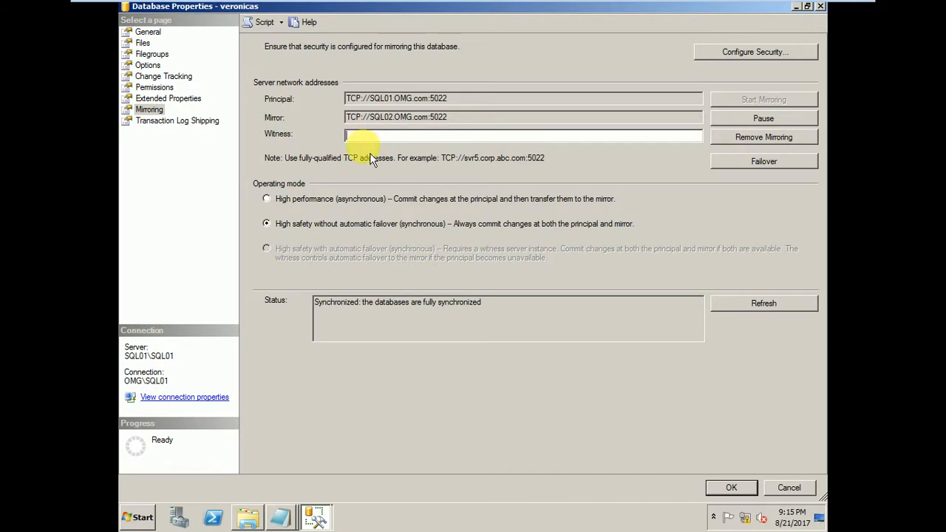
key(ctrl+v)
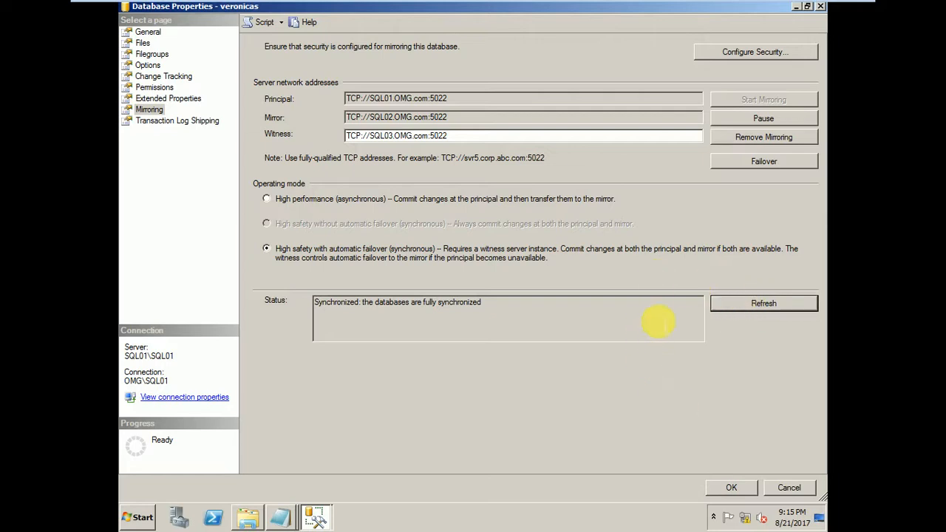
click(741, 492)
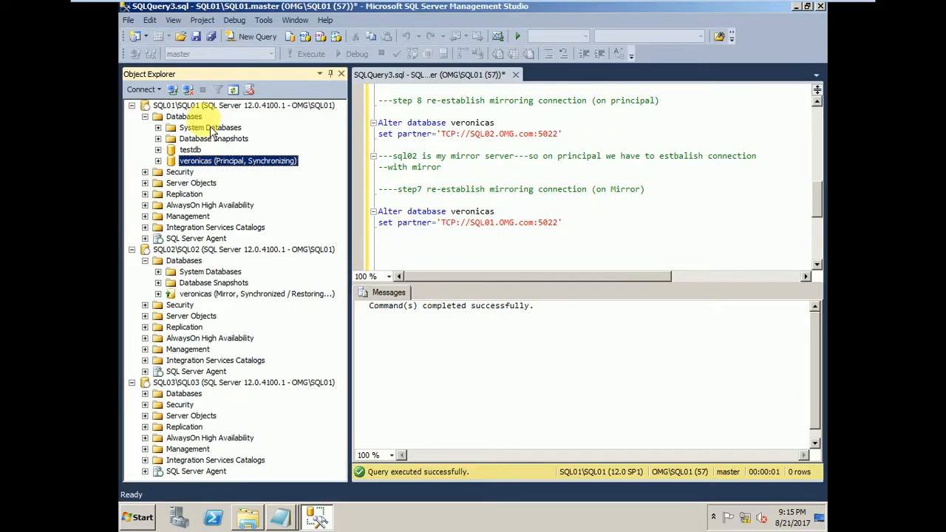
Refresh the SQL01 server node, expand its databases and check the mirroring state of veronicas on both SQL01 and SQL02.
right_click(205, 105)
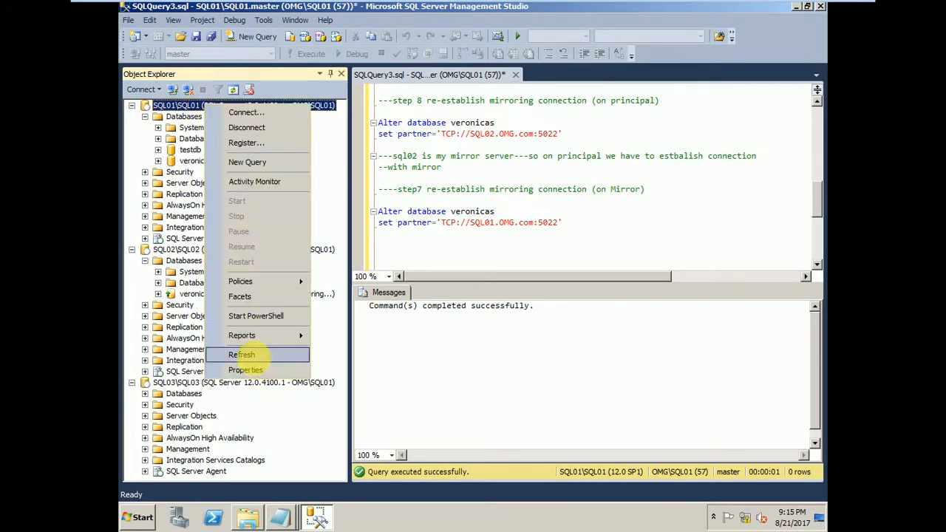
click(262, 357)
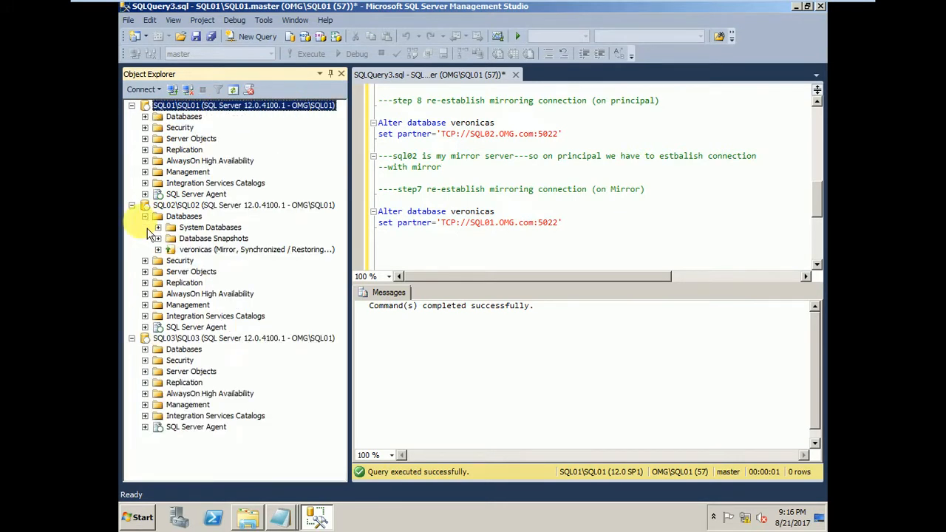
click(144, 117)
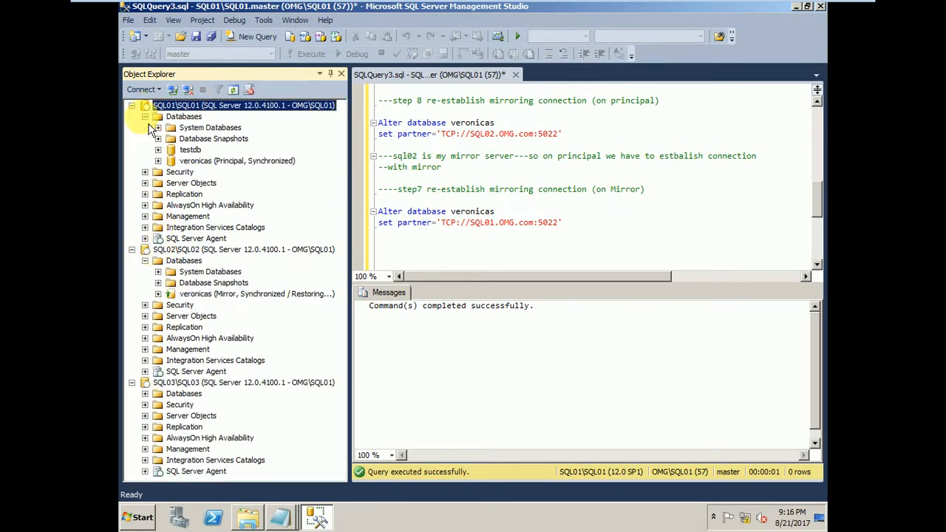
click(189, 160)
click(188, 294)
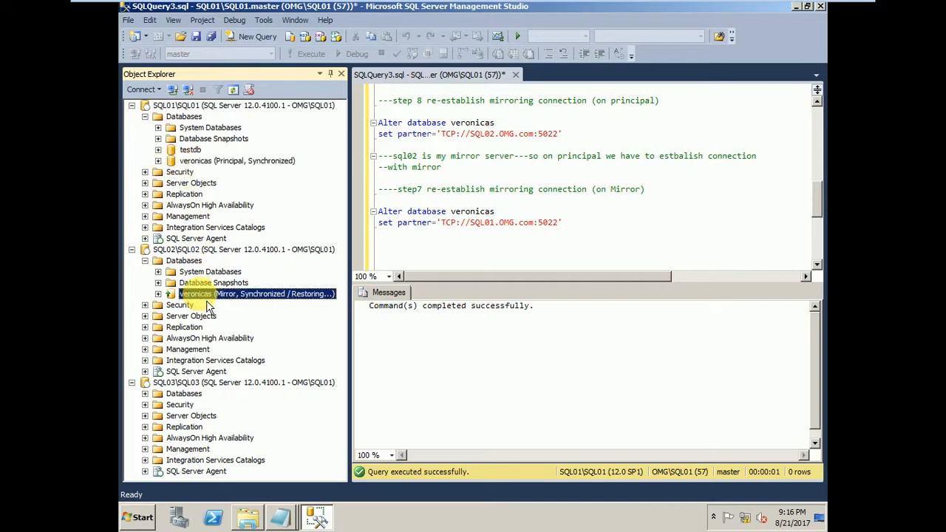
click(193, 250)
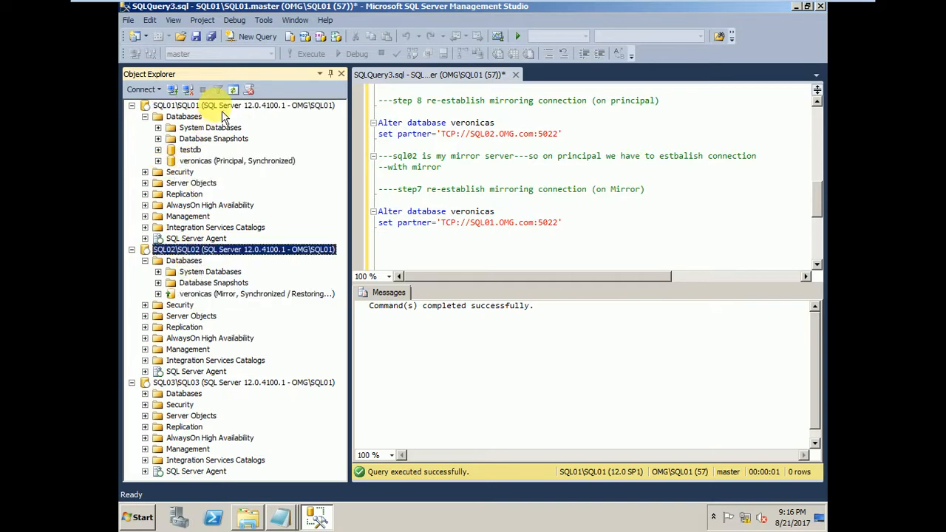
Launch the Database Mirroring Monitor for the veronicas database on SQL01 and check its mirroring state and witness connection.
right_click(222, 111)
click(194, 161)
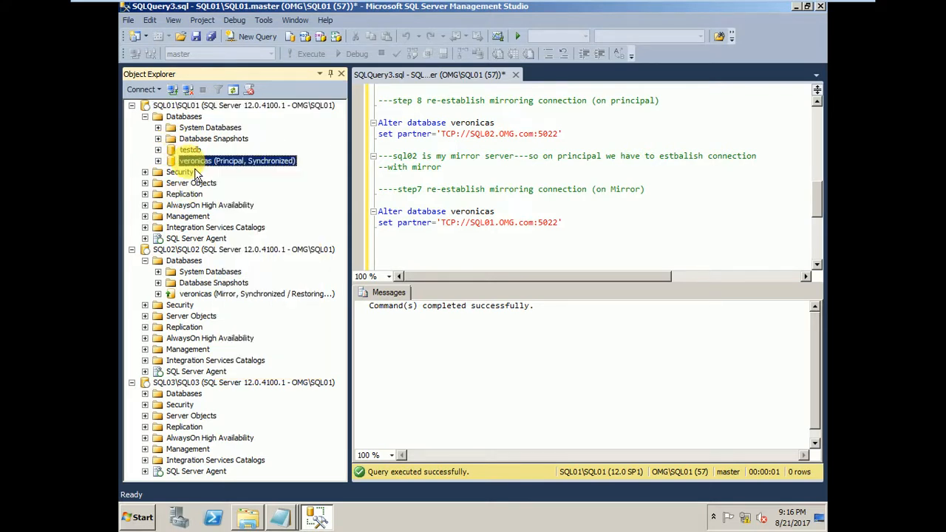
right_click(193, 163)
mouse_move(244, 220)
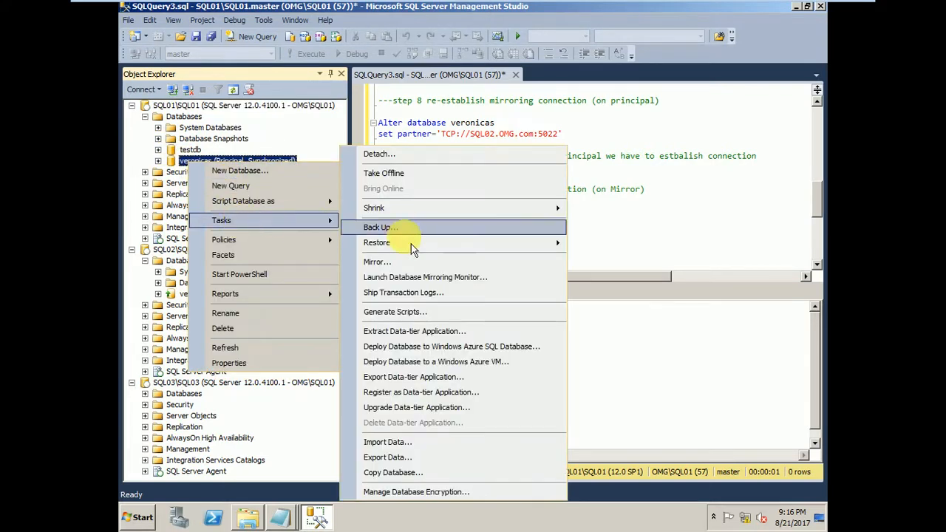
click(412, 279)
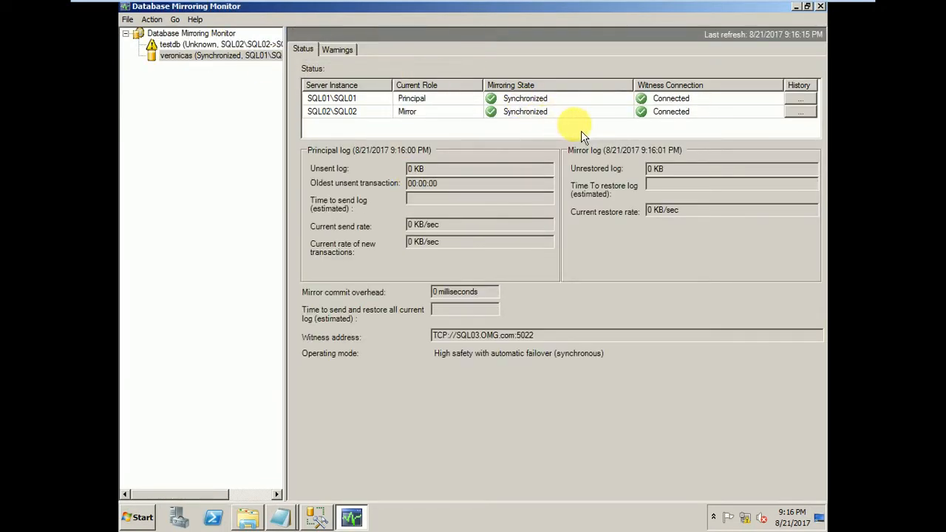
Review the refreshed mirroring history of veronicas on the SQL01\SQL01 instance in a maximized window, and close the history and the monitor.
click(801, 98)
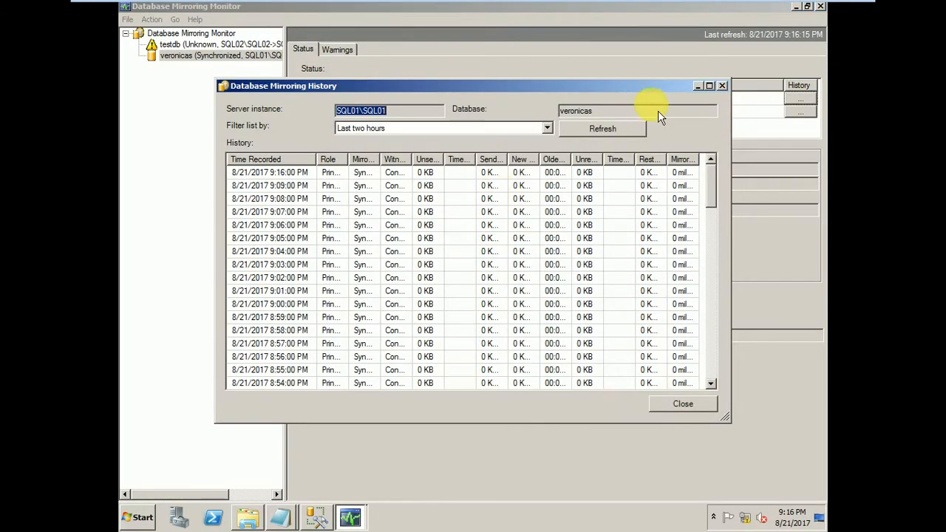
click(638, 130)
click(708, 86)
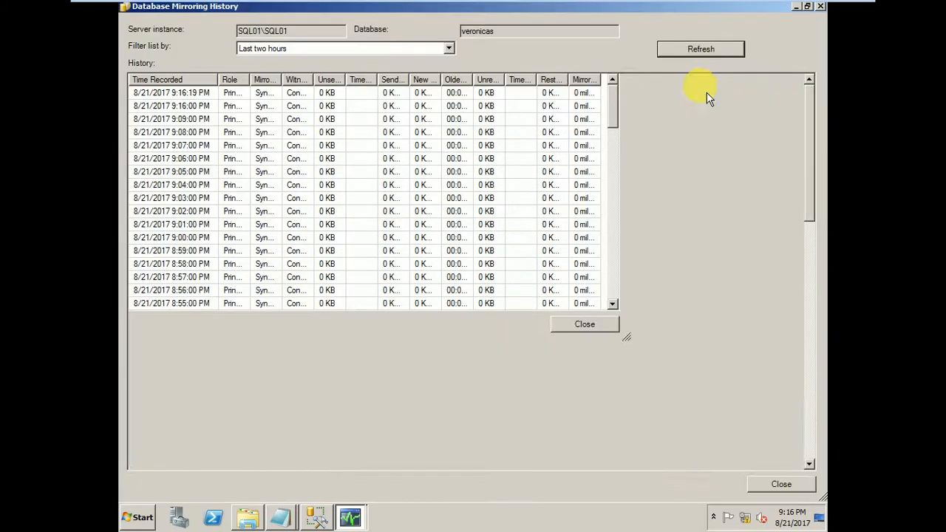
click(820, 9)
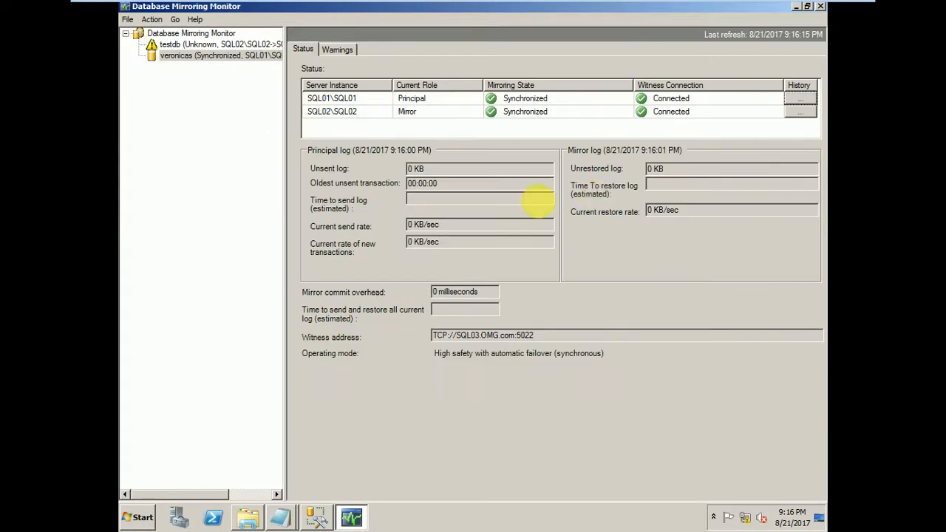
click(820, 6)
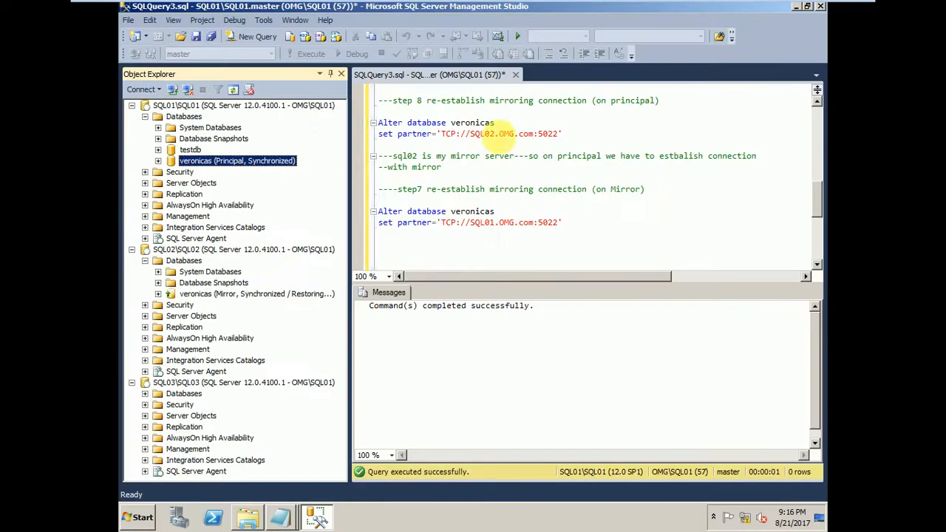
Collapse the SQL02 and SQL01 server nodes in the object tree.
click(181, 105)
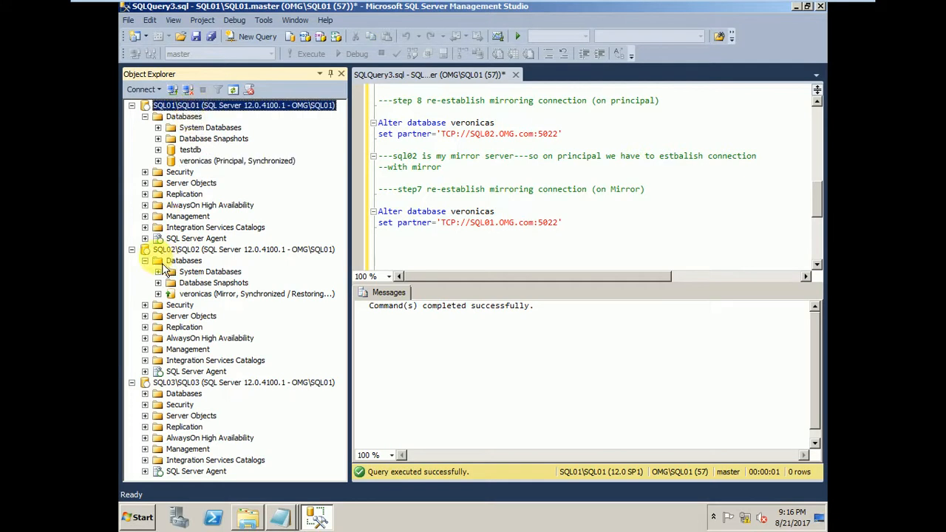
click(131, 249)
click(132, 105)
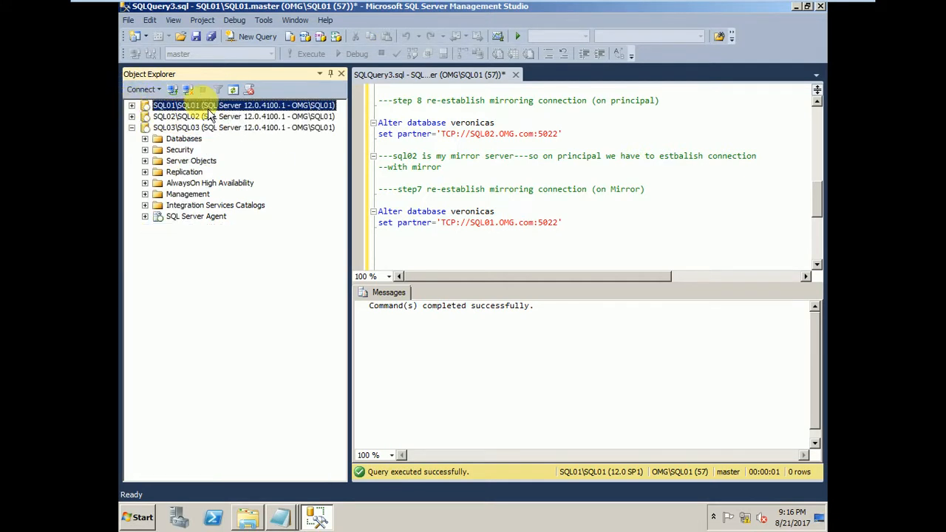
click(456, 341)
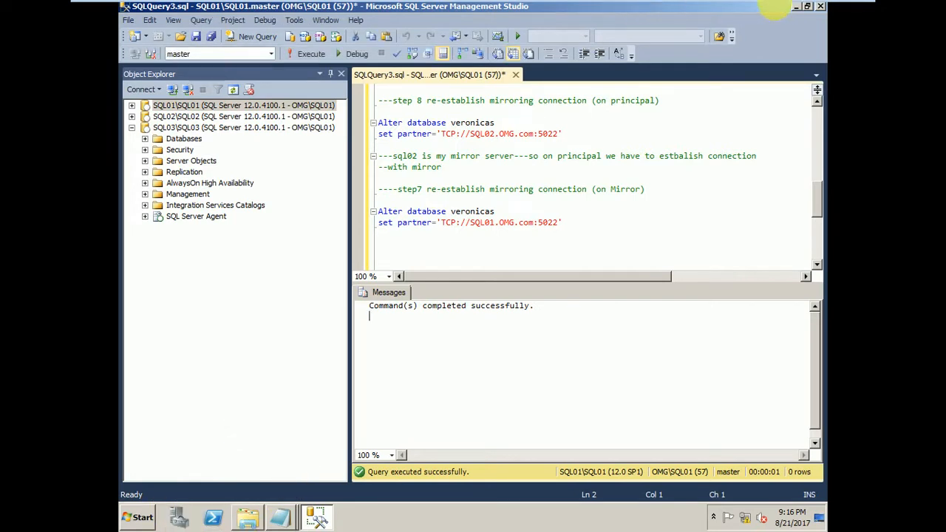
key(alt+Tab)
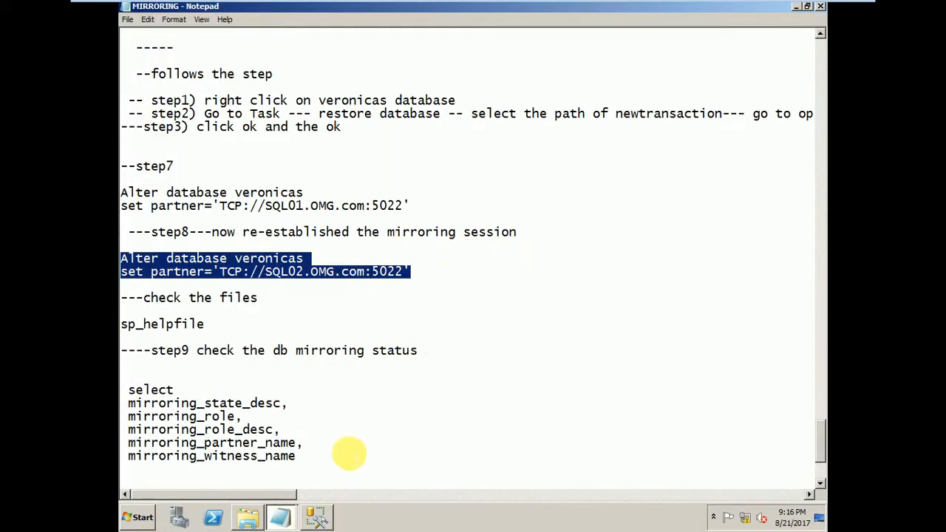
key(super+d)
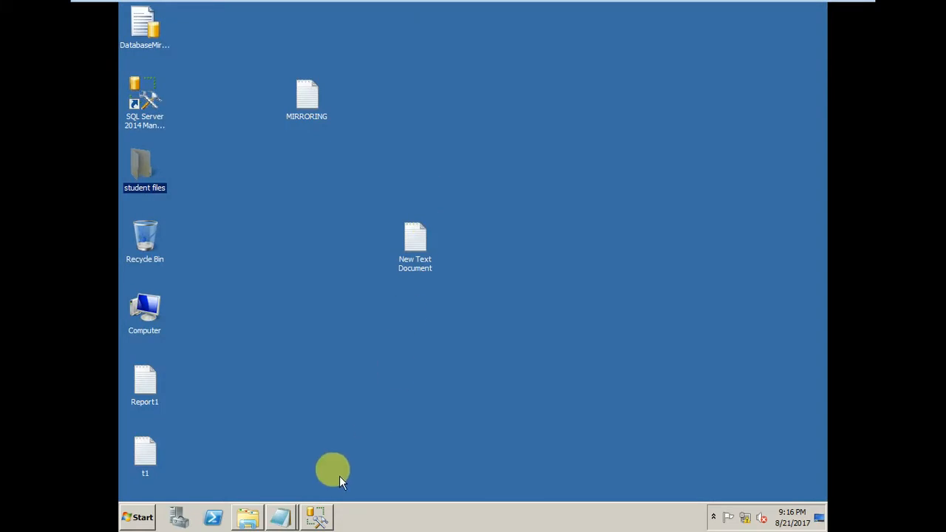
key(alt+Tab)
key(Tab)
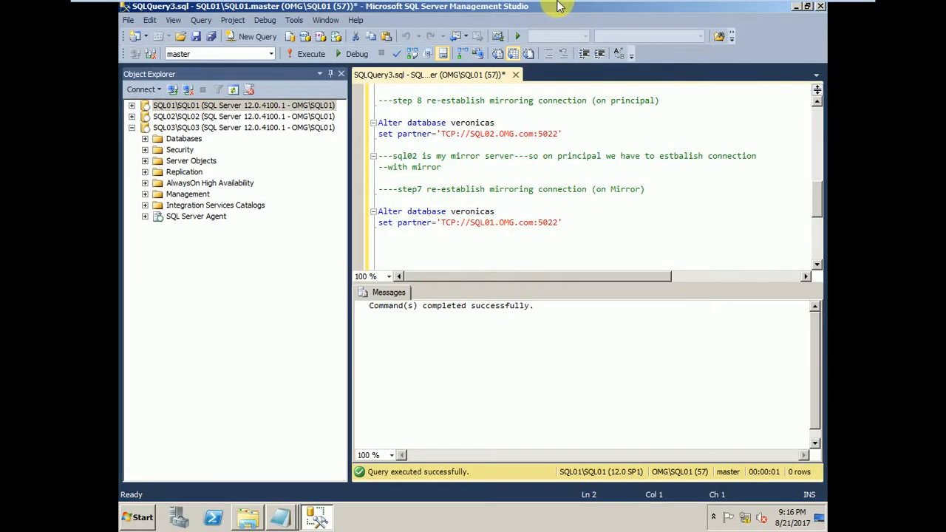
mouse_move(558, 6)
click(823, 13)
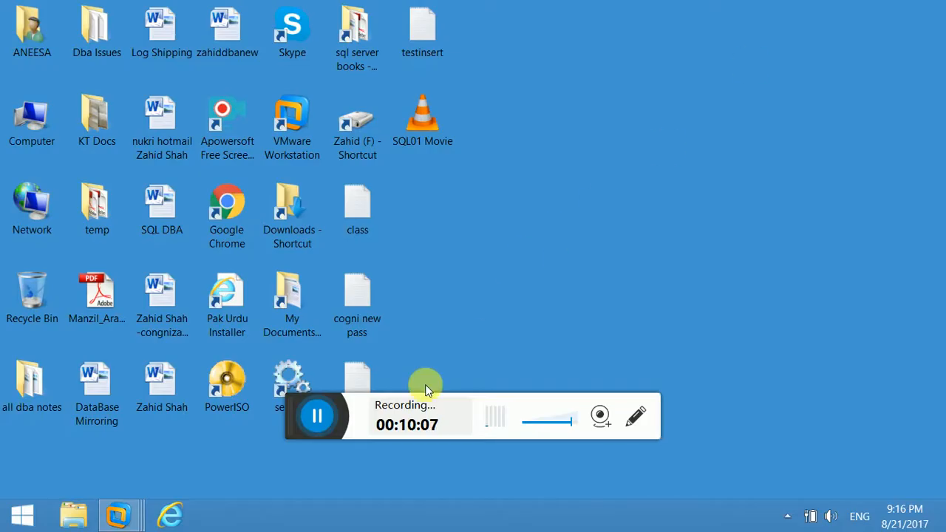